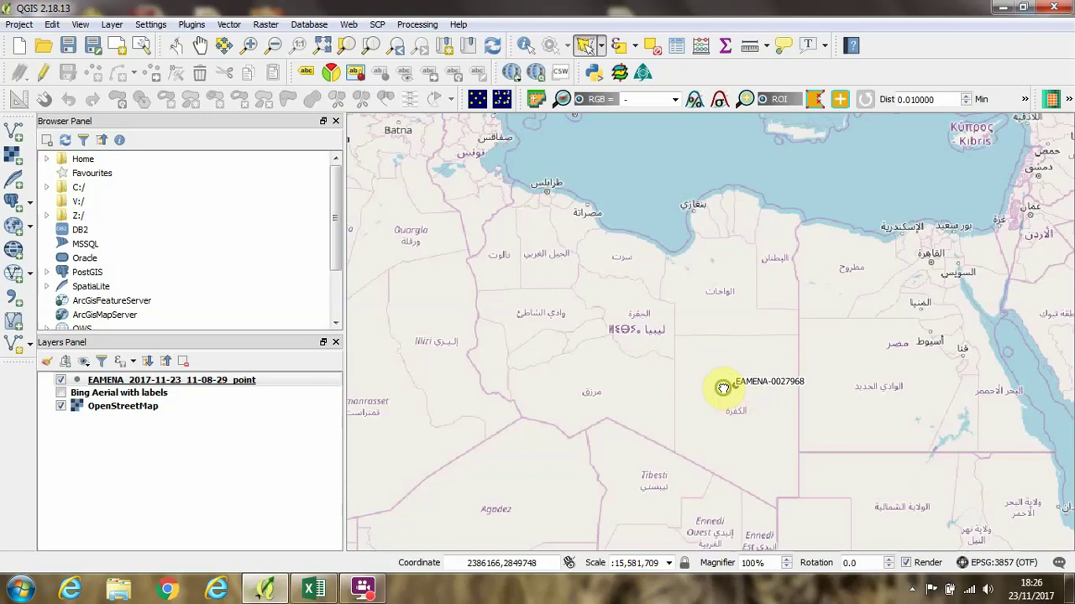
Pan the map so the EAMENA-0027968 site point sits near the centre of the Libya–Egypt view.
drag(722, 383, 674, 372)
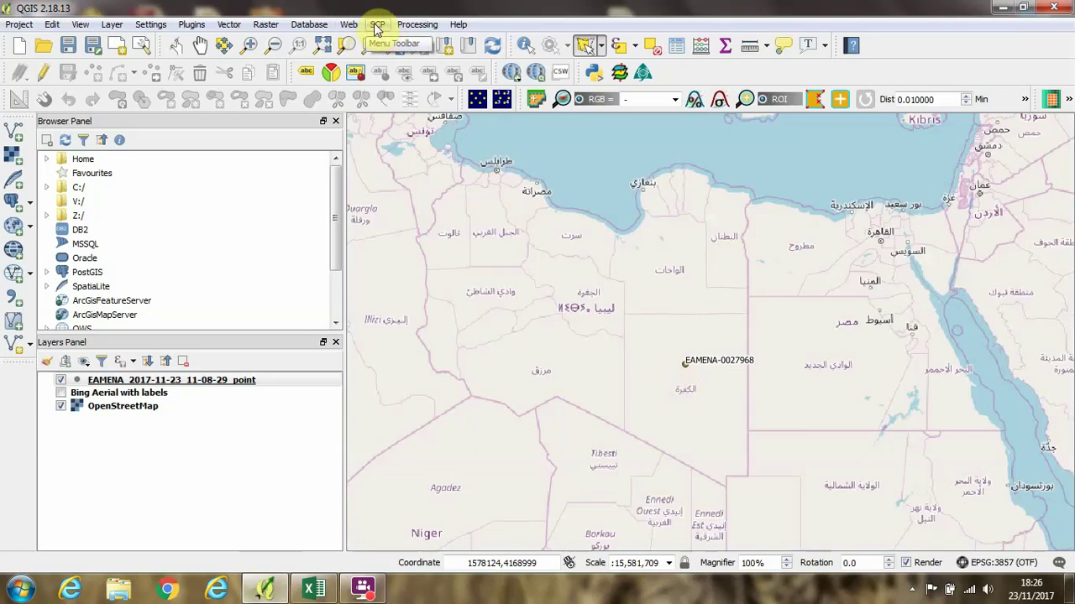
Bring up the SCP Sentinel-2 download page, with hub login filled, and position the dialog.
click(375, 26)
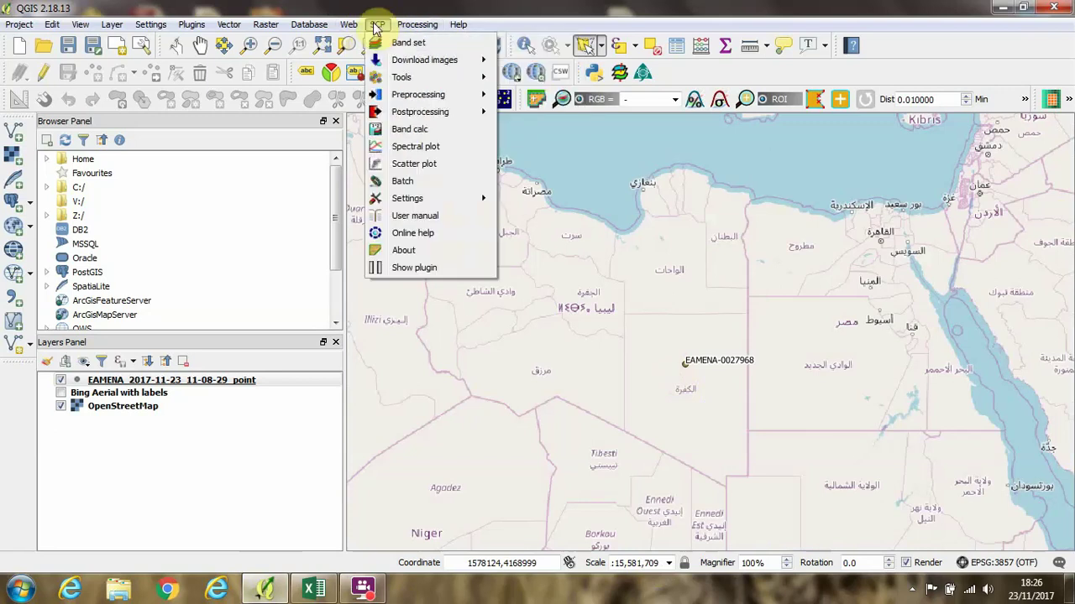
mouse_move(394, 64)
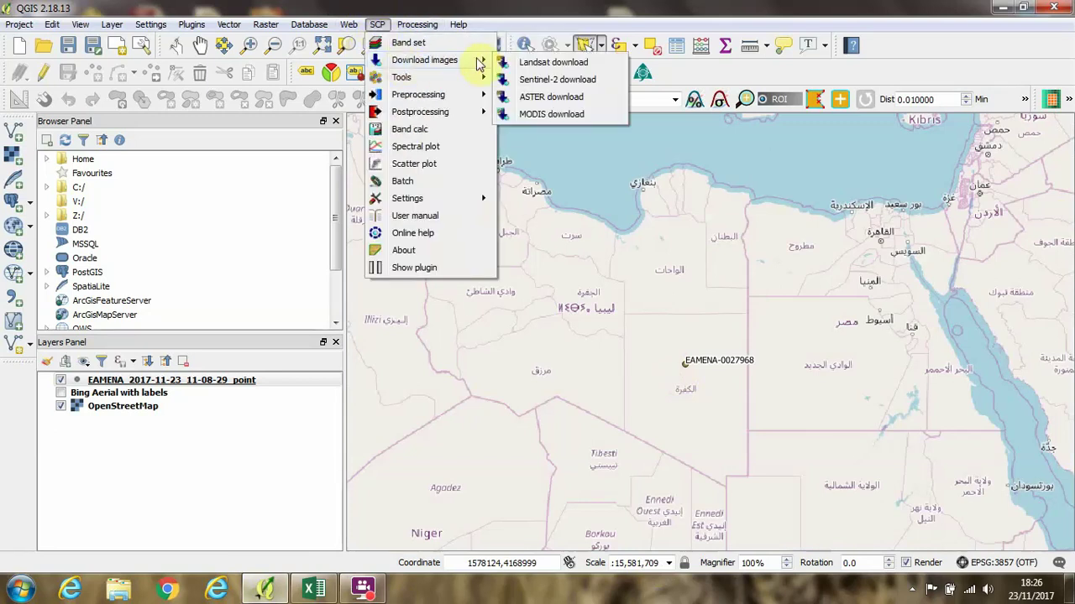
click(567, 87)
drag(634, 59, 584, 63)
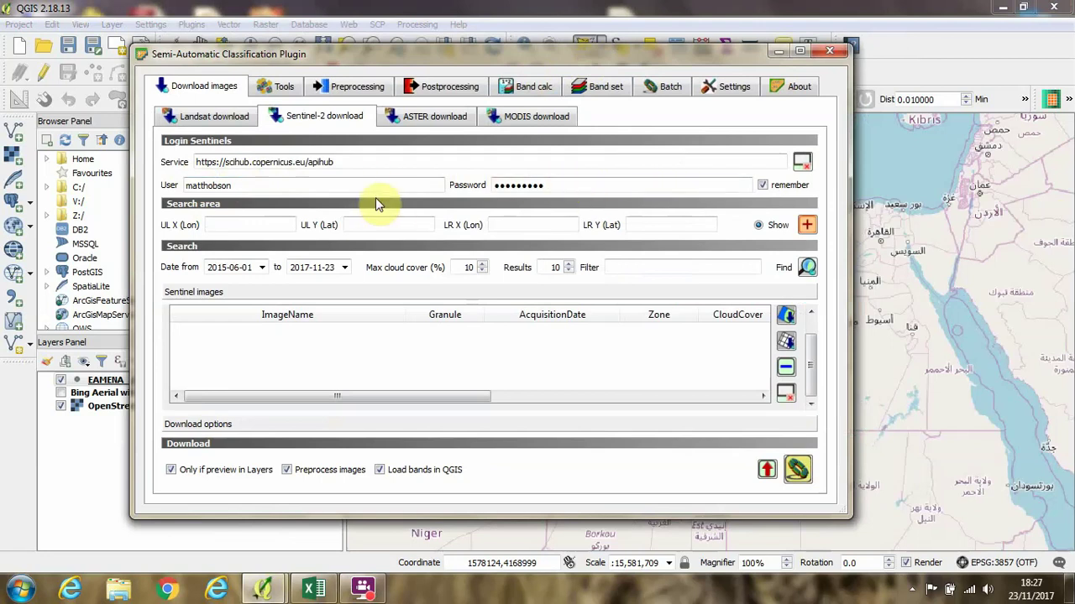
drag(423, 57, 428, 44)
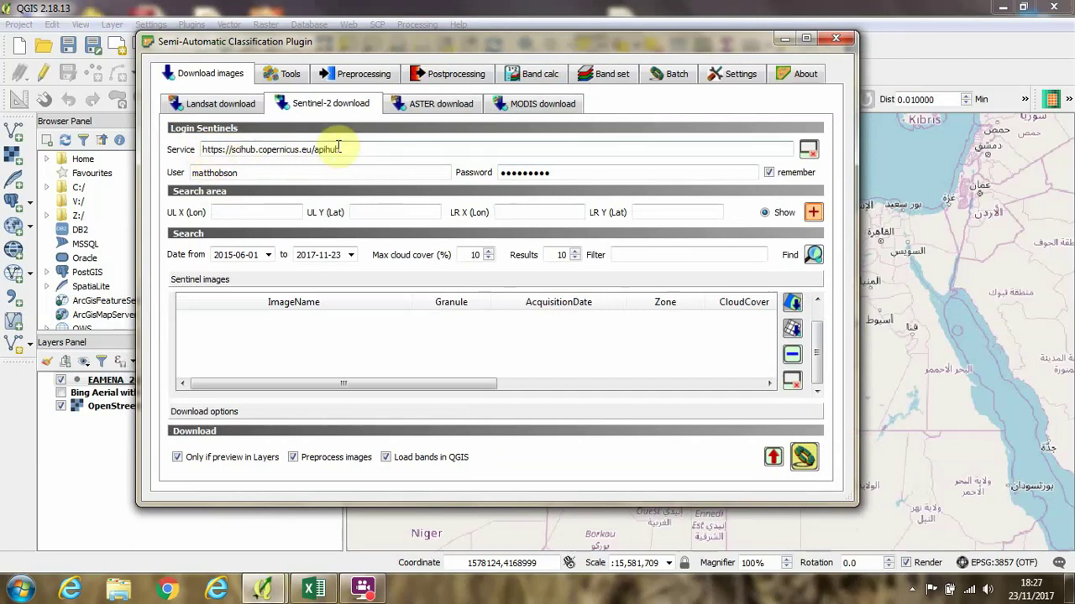
drag(540, 48, 500, 58)
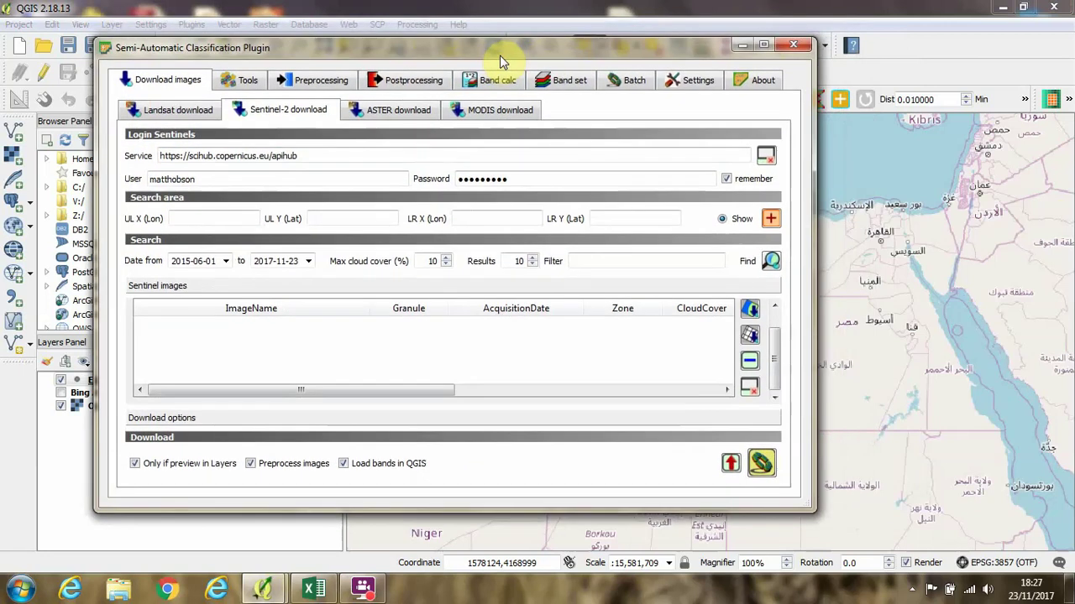
Draw the search area around the site (UL 21.6574972749, 25.2579791186; LR 22.4722560424, 24.5862668512).
click(770, 216)
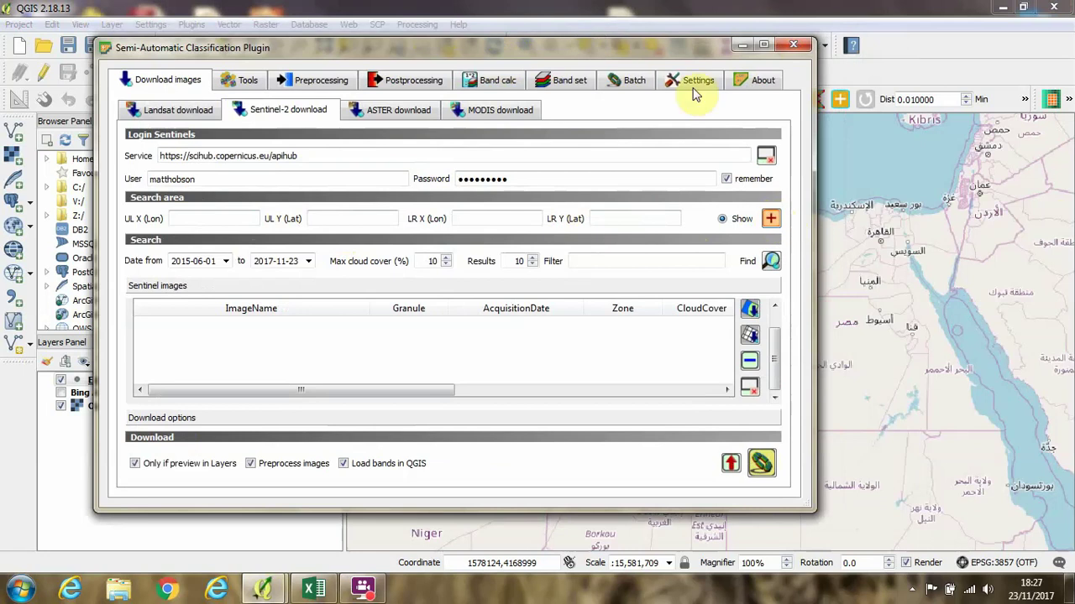
click(742, 45)
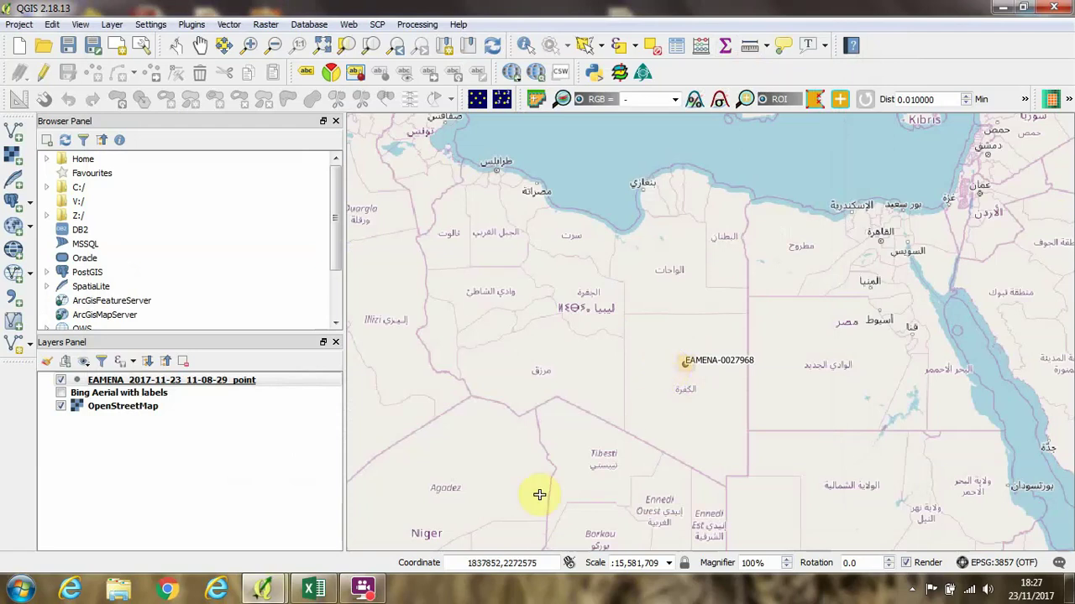
click(267, 591)
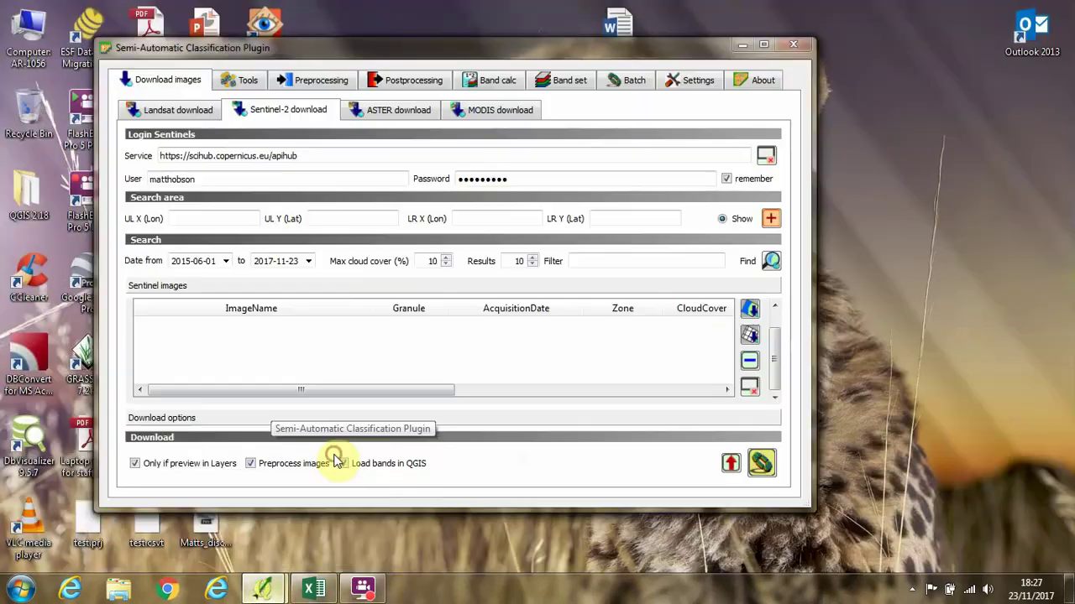
click(336, 461)
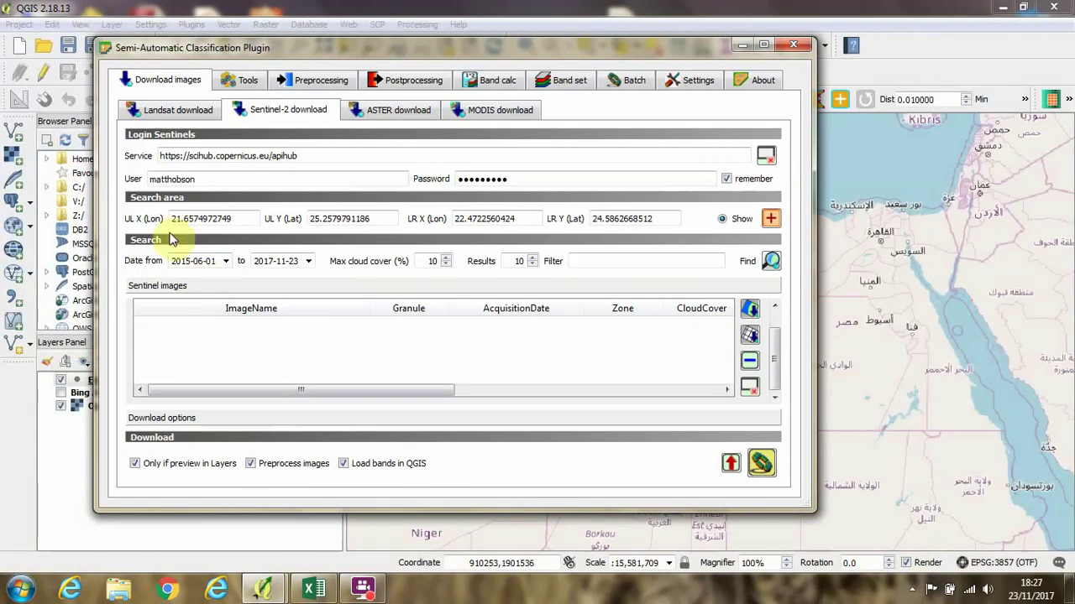
drag(328, 47, 441, 49)
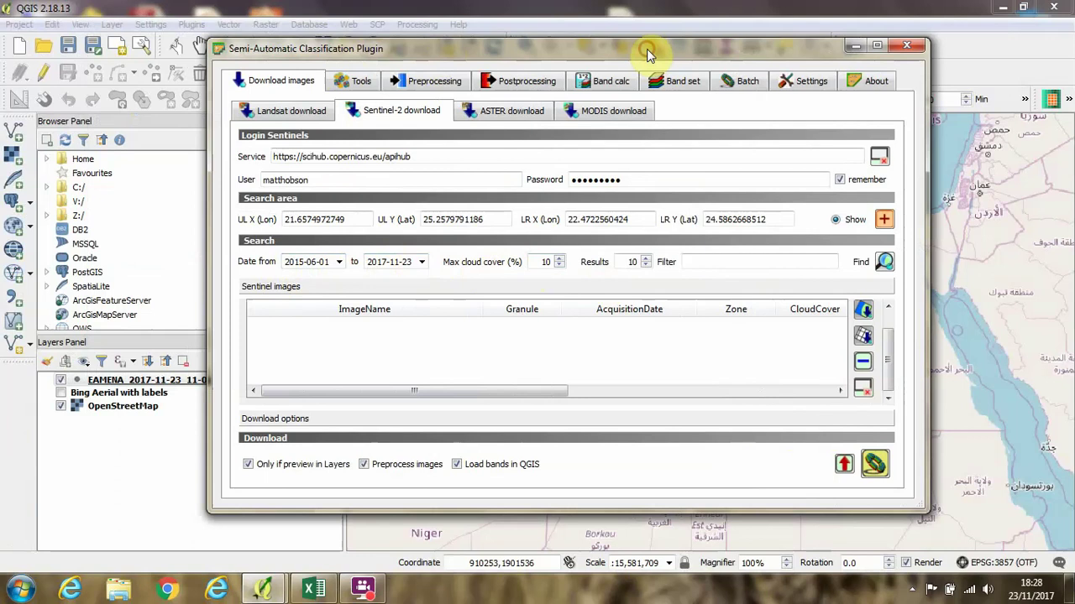
drag(646, 48, 621, 52)
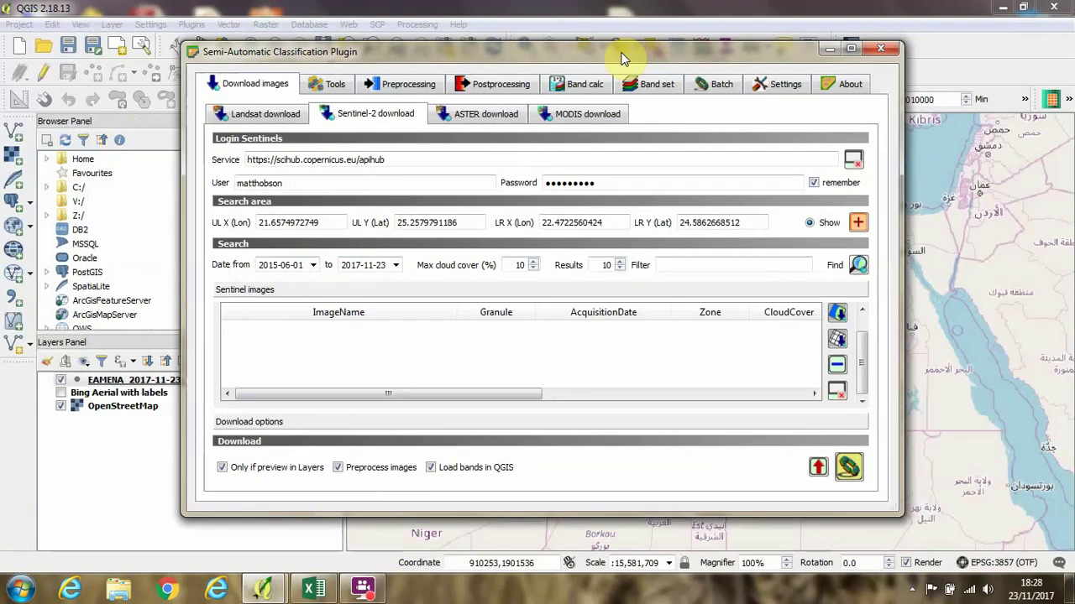
Search for Sentinel-2 images, listing ten from 30 Oct to 19 Nov 2017.
click(858, 265)
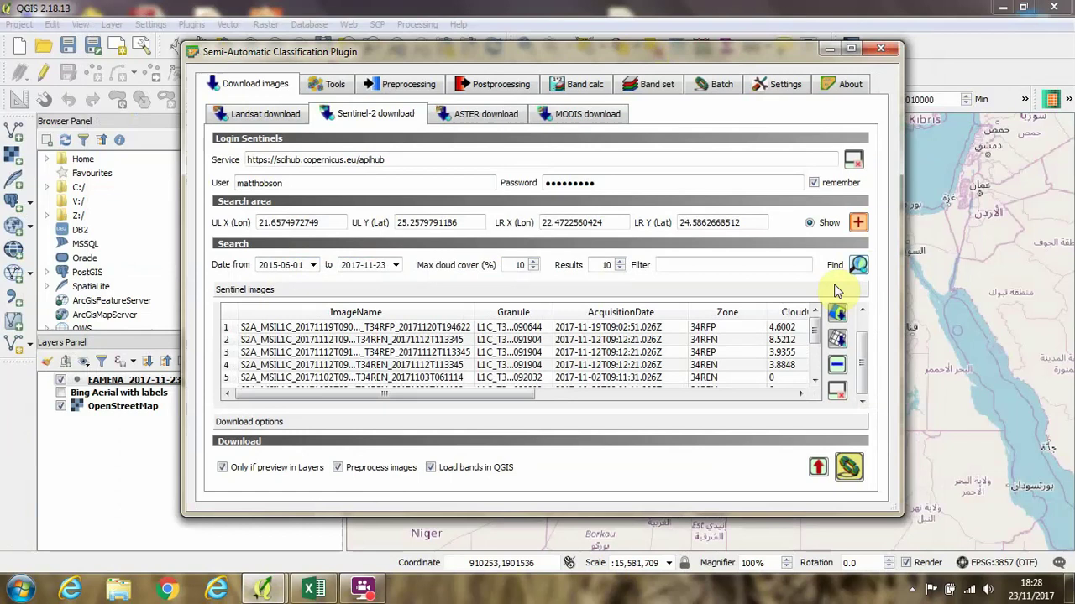
scroll(819, 338, down, 1)
scroll(819, 338, up, 1)
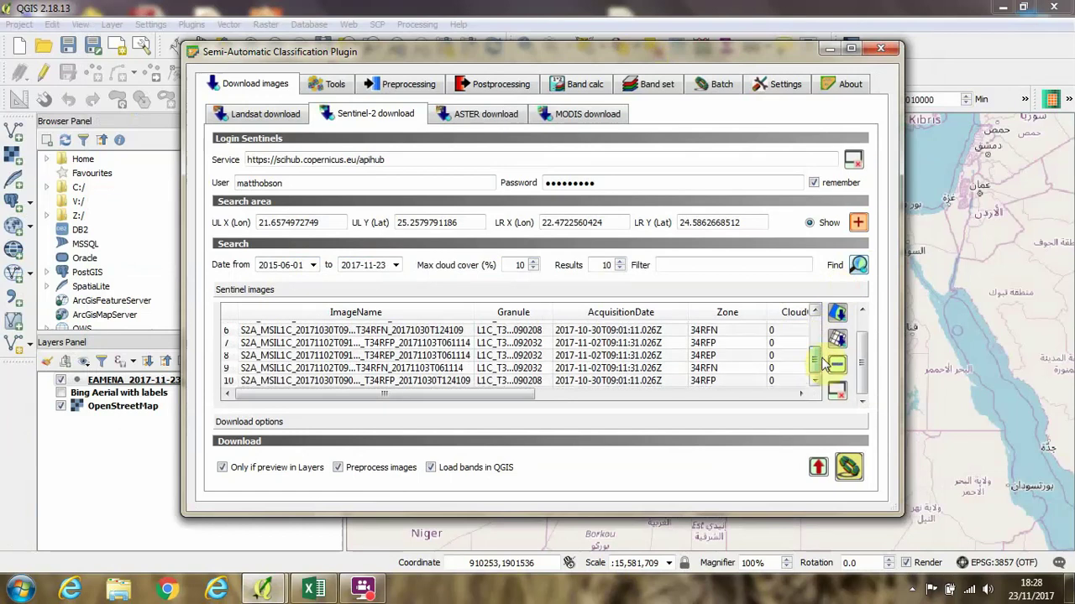
mouse_move(816, 332)
mouse_down()
mouse_move(819, 357)
mouse_move(817, 344)
mouse_up()
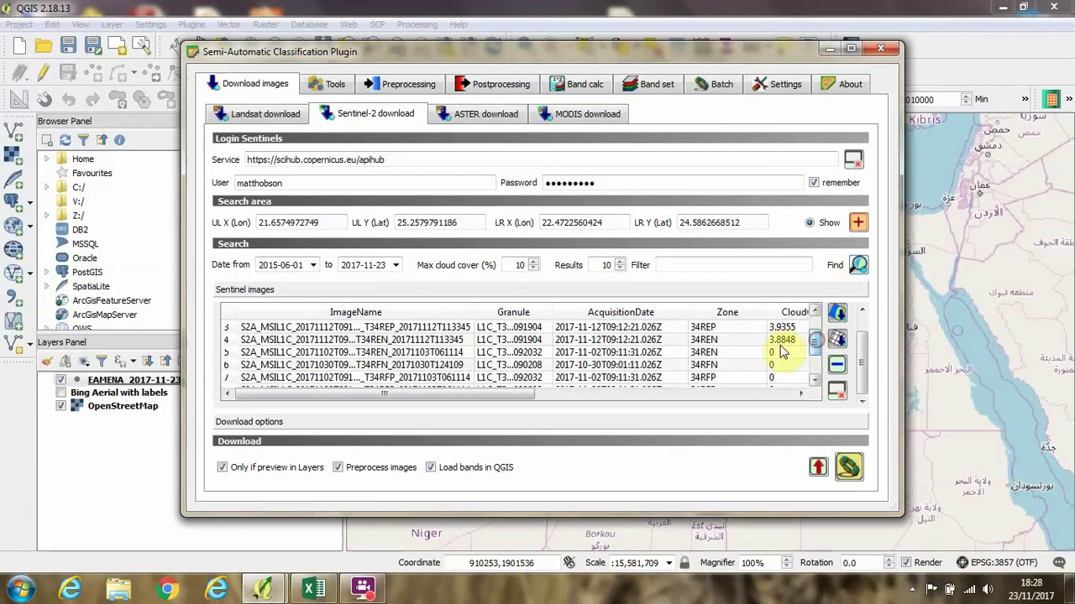
Select result rows 5–10, the six images with 0 cloud cover.
click(225, 352)
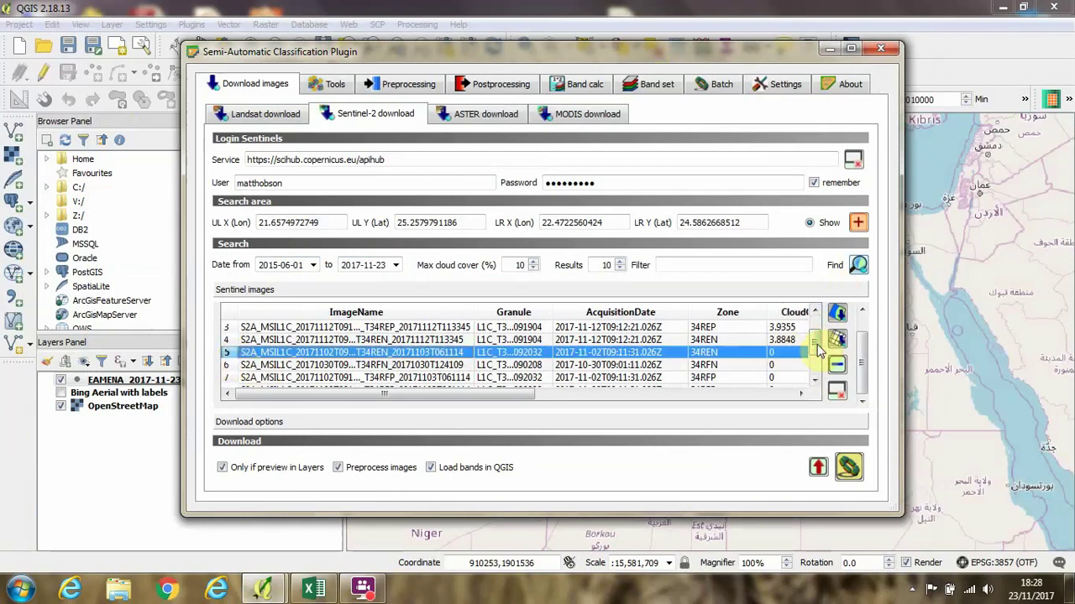
drag(814, 340, 816, 359)
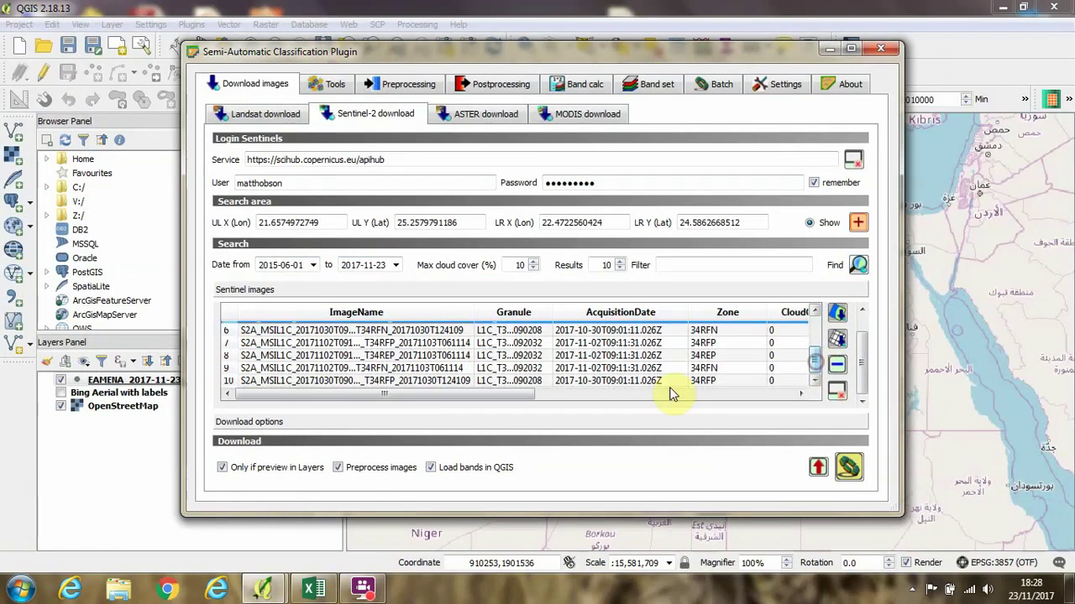
shift+click(229, 382)
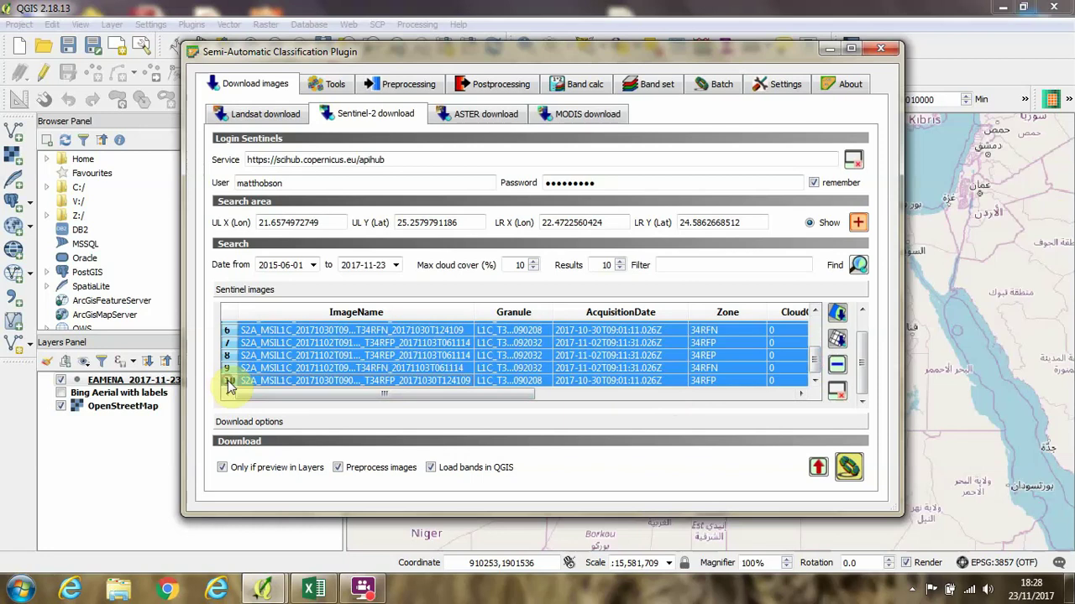
Load previews of the six chosen images and zoom the map in on the site.
click(837, 315)
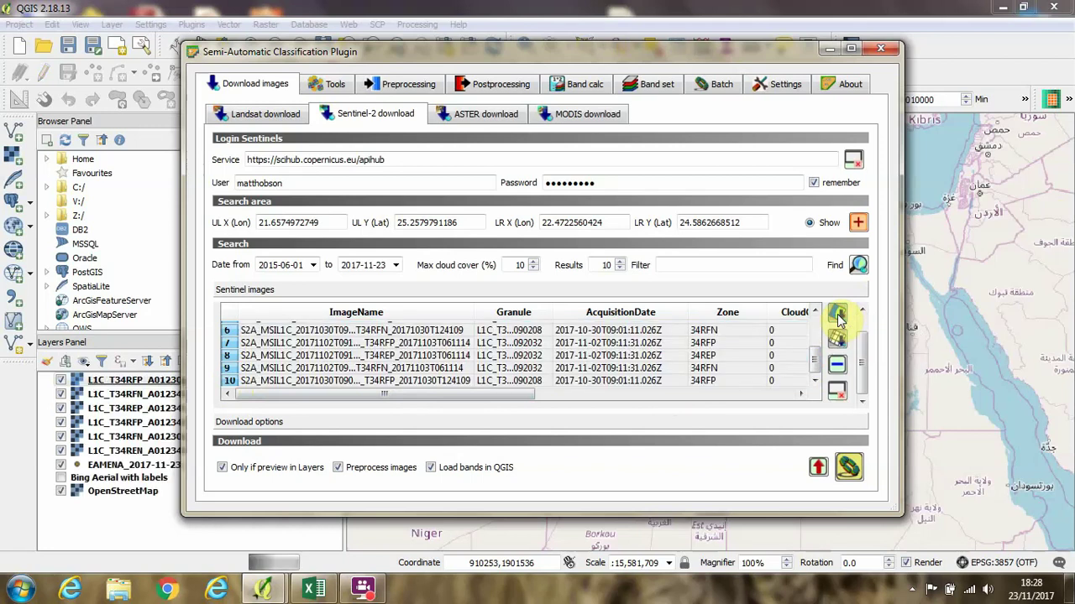
click(828, 50)
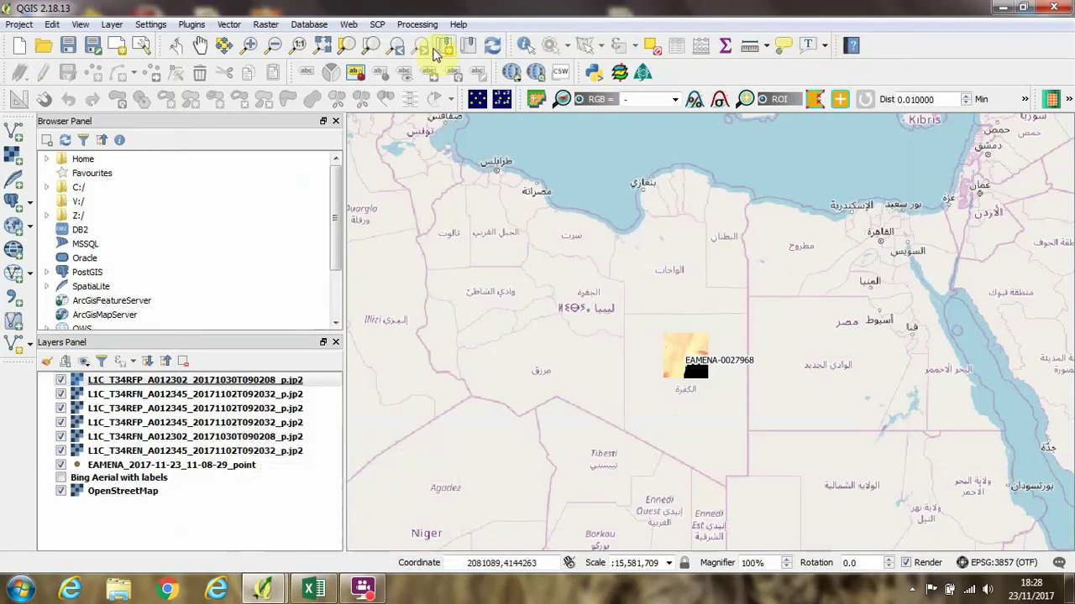
click(250, 45)
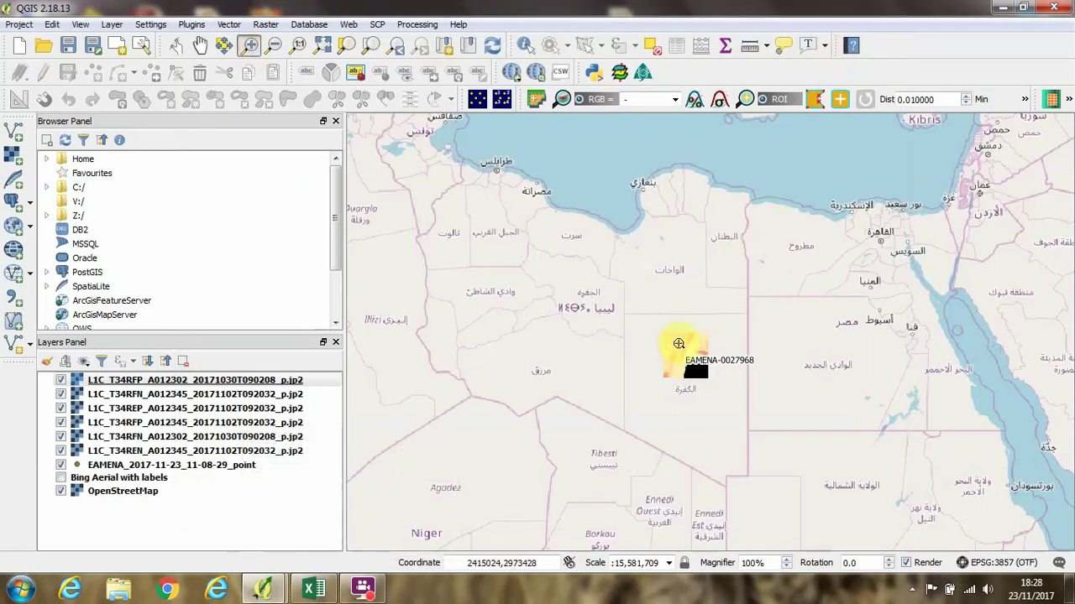
drag(655, 329, 719, 388)
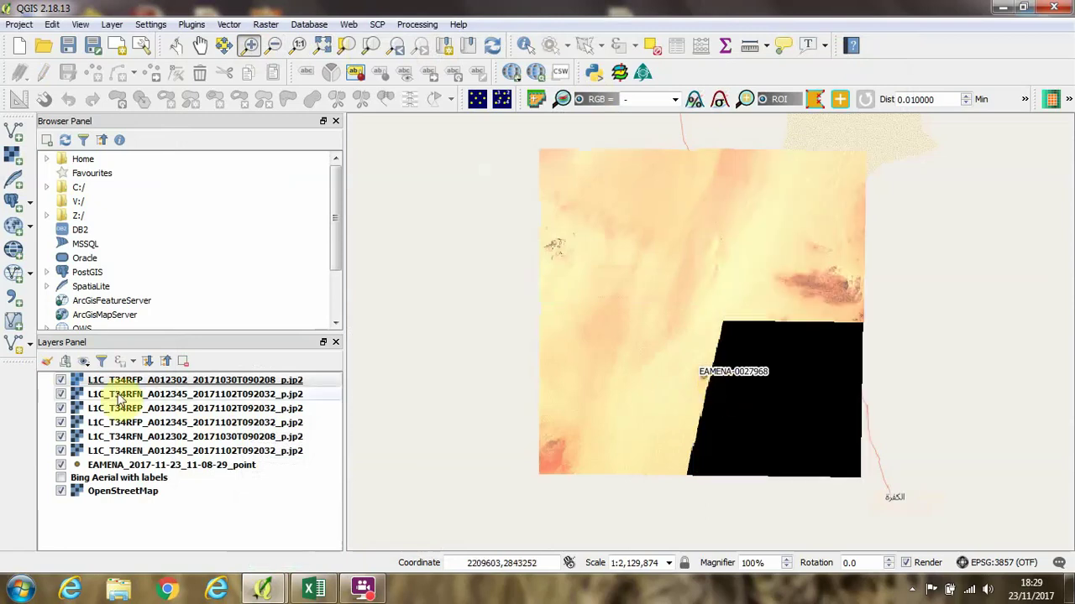
Compare preview tiles, leaving the T34RFN 20171030 preview and EAMENA point visible.
click(62, 382)
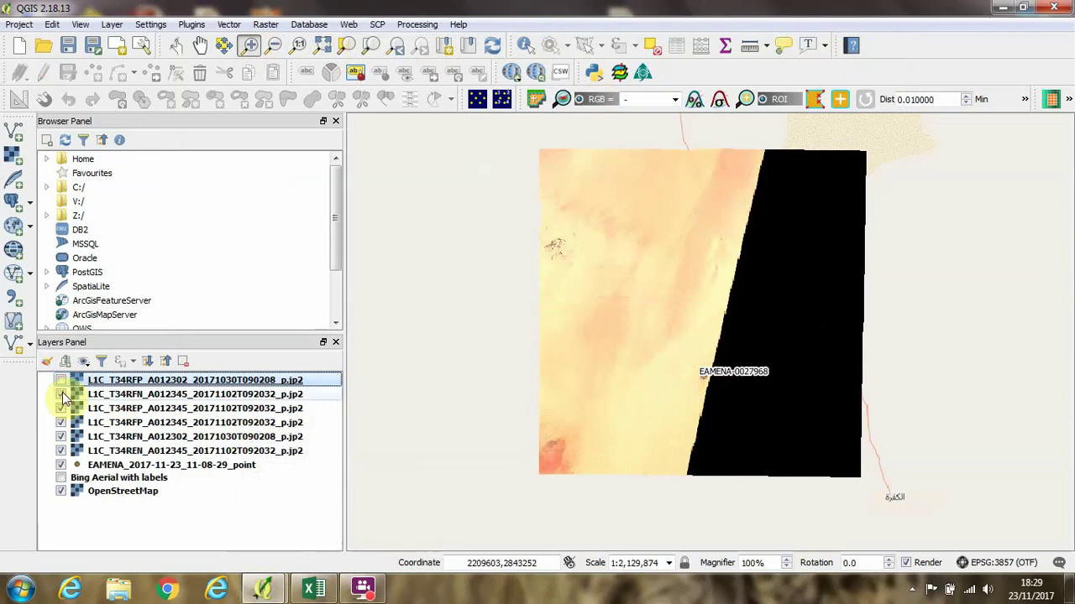
click(61, 395)
click(62, 409)
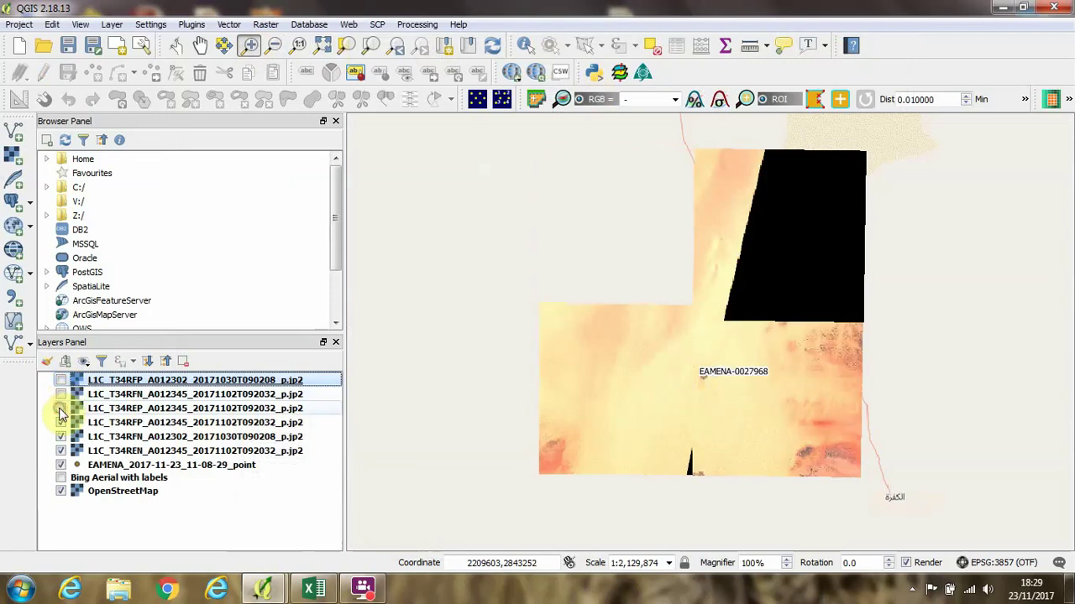
click(62, 423)
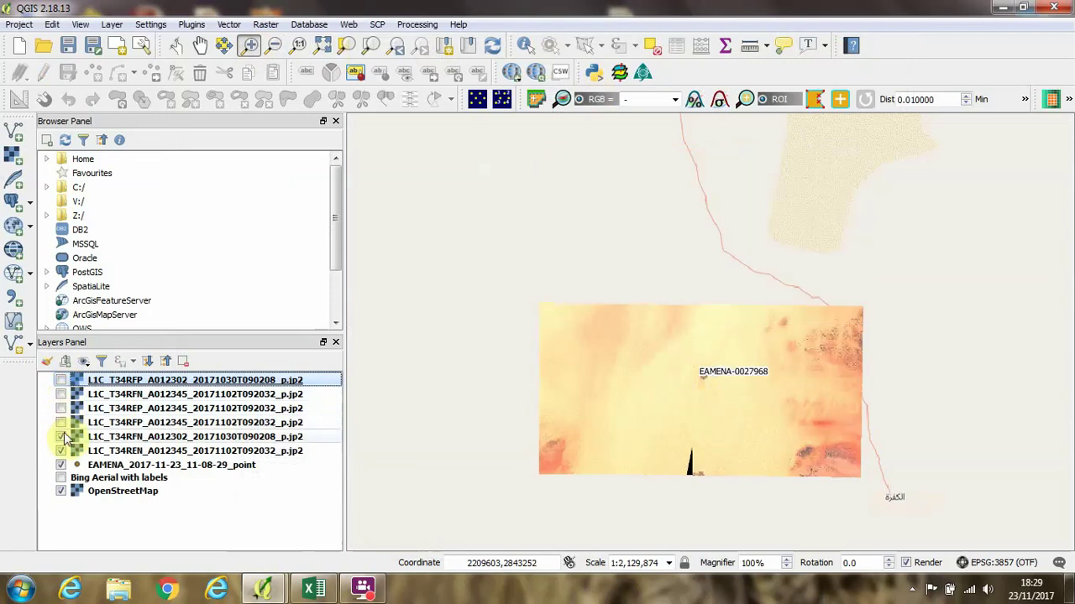
click(62, 437)
click(62, 452)
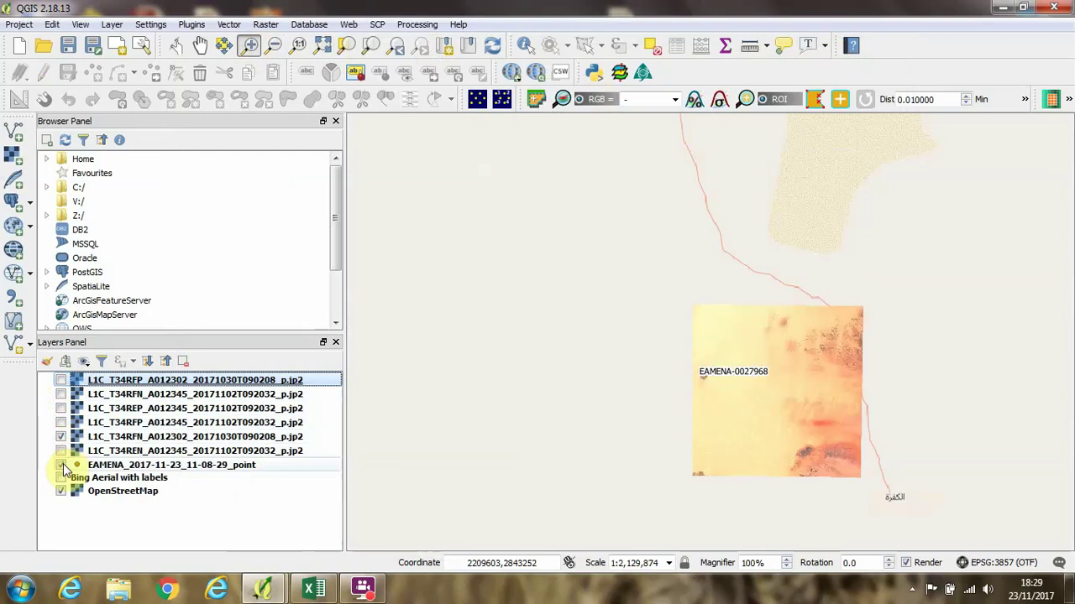
click(62, 465)
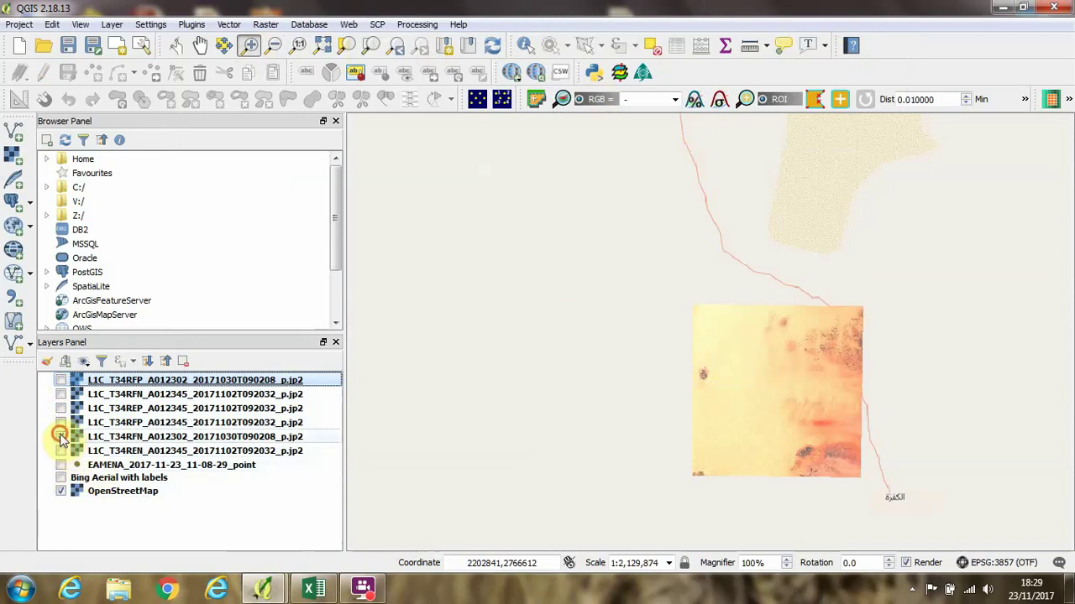
click(61, 438)
click(61, 465)
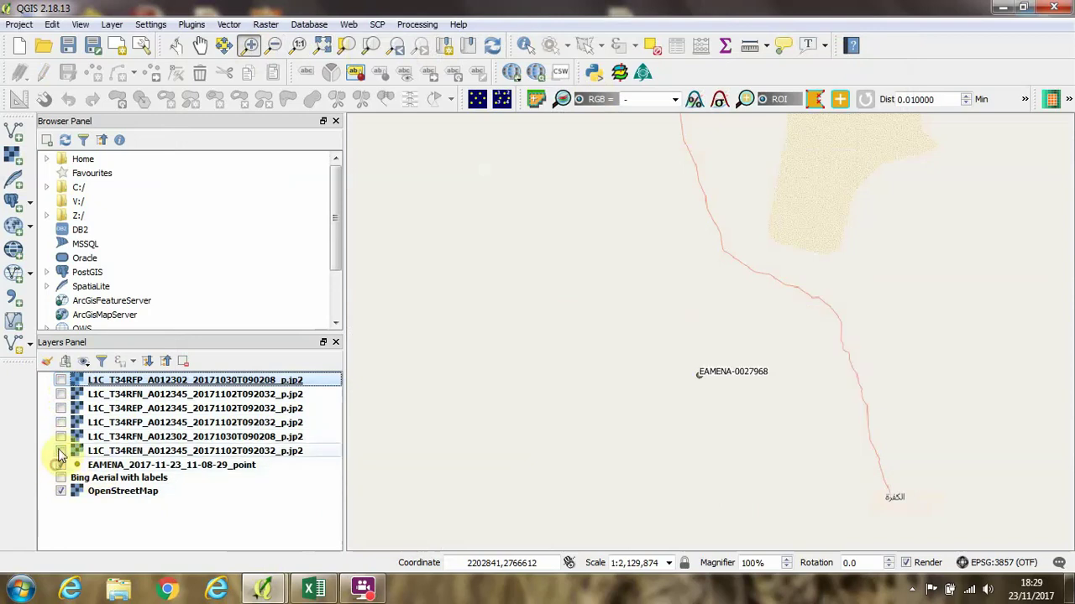
click(60, 423)
click(60, 423)
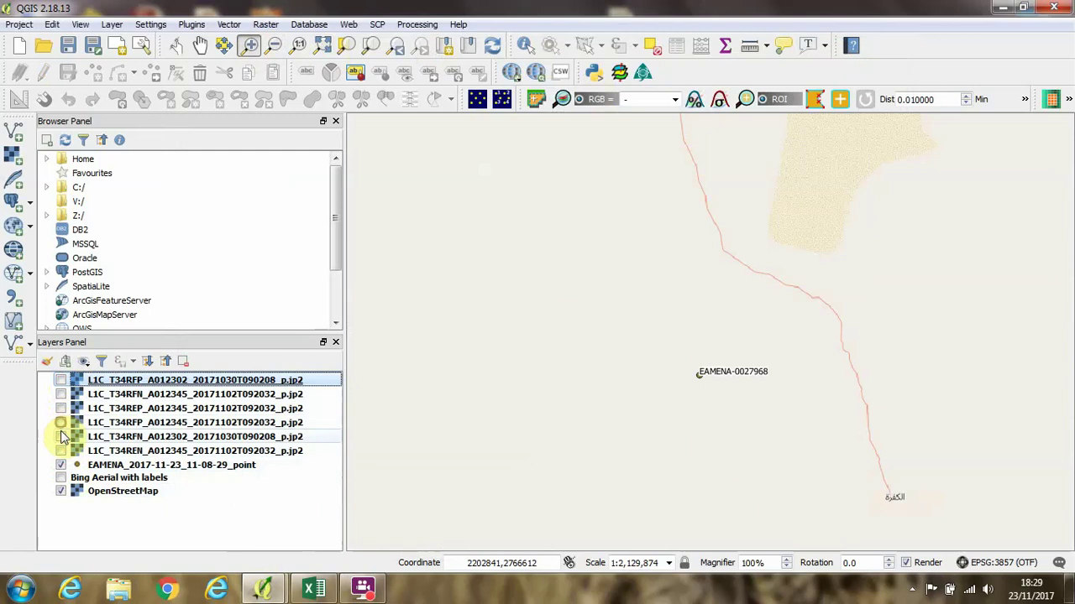
click(61, 437)
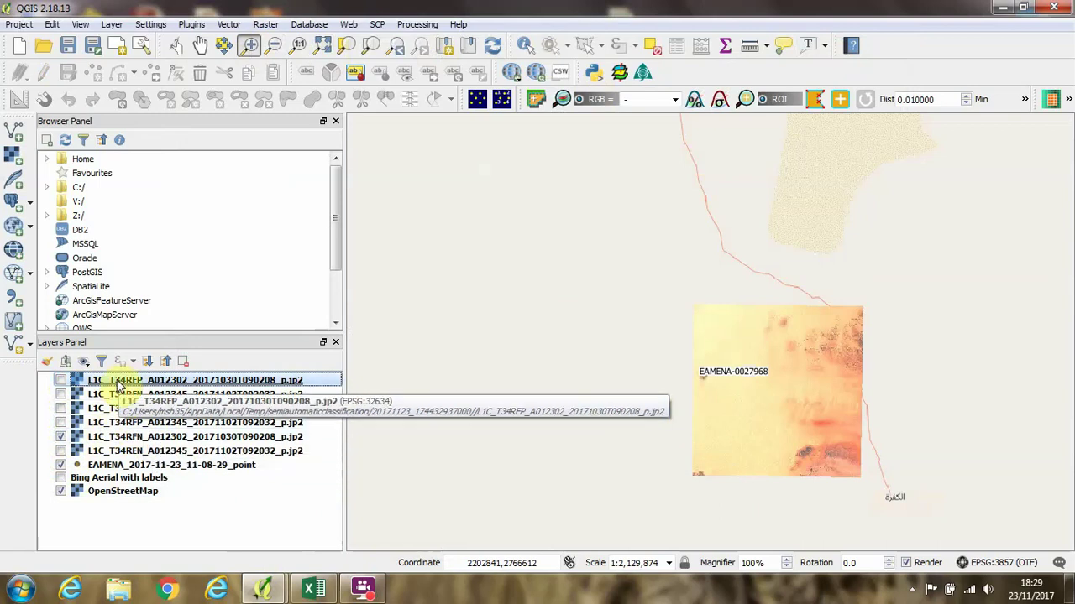
Remove the top four unwanted Sentinel-2 preview layers from the project.
click(105, 437)
shift+click(107, 428)
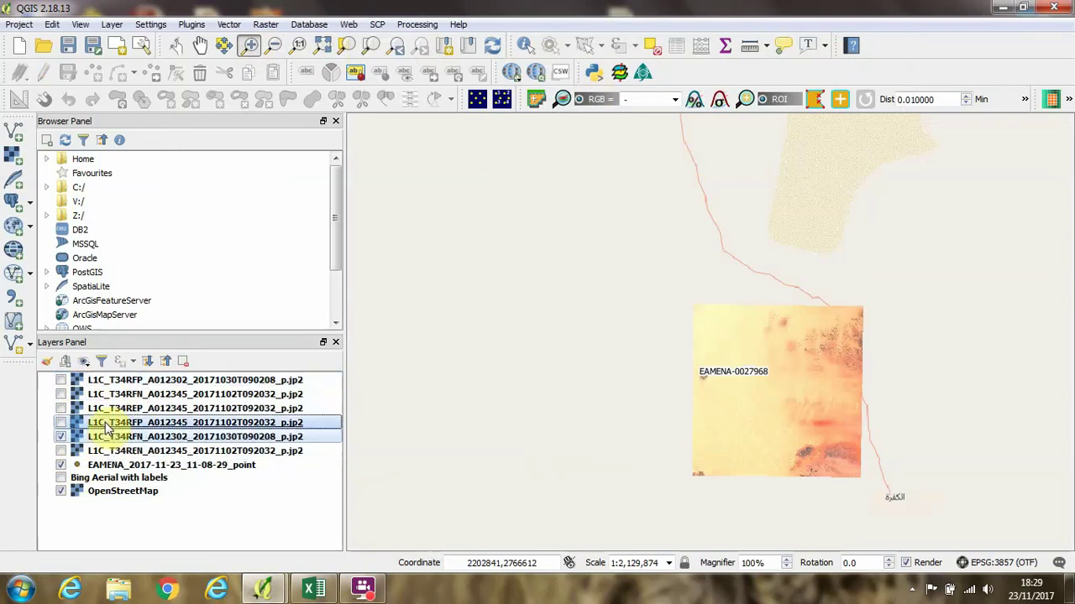
click(105, 424)
shift+click(105, 382)
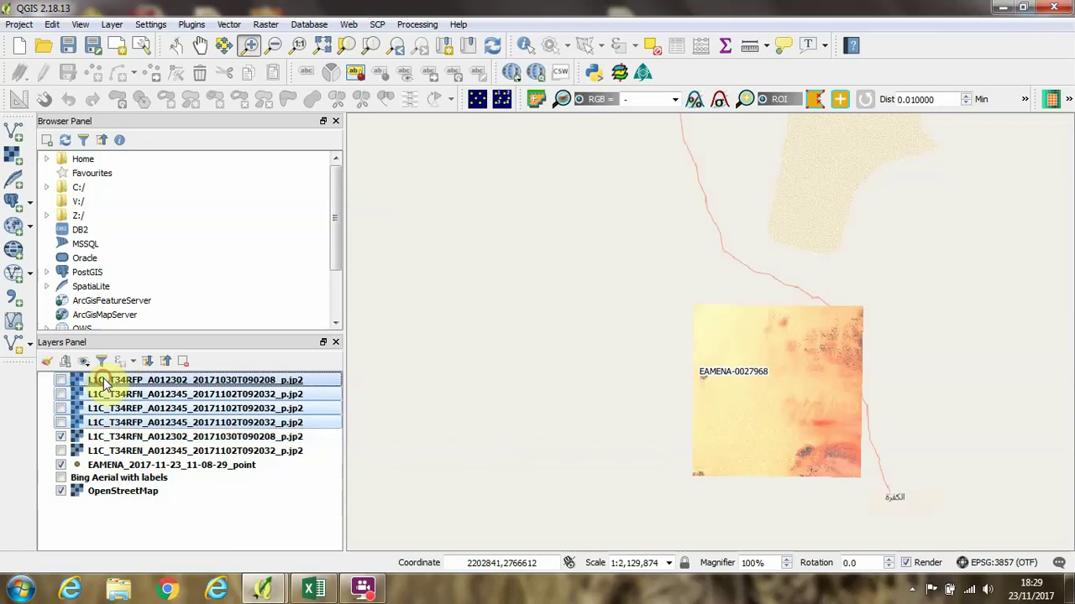
right_click(105, 382)
click(151, 210)
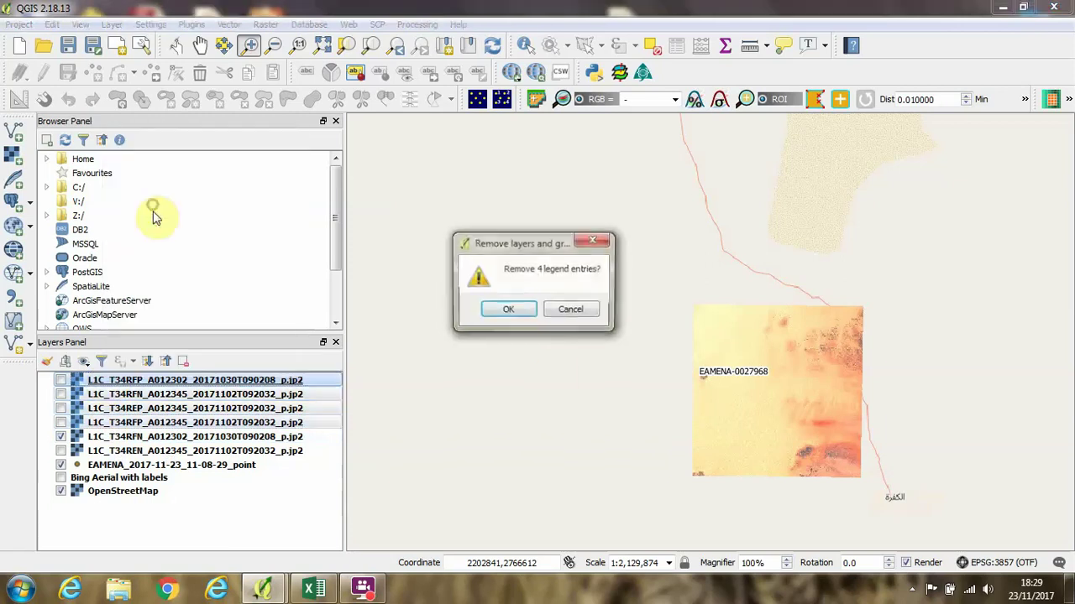
click(507, 309)
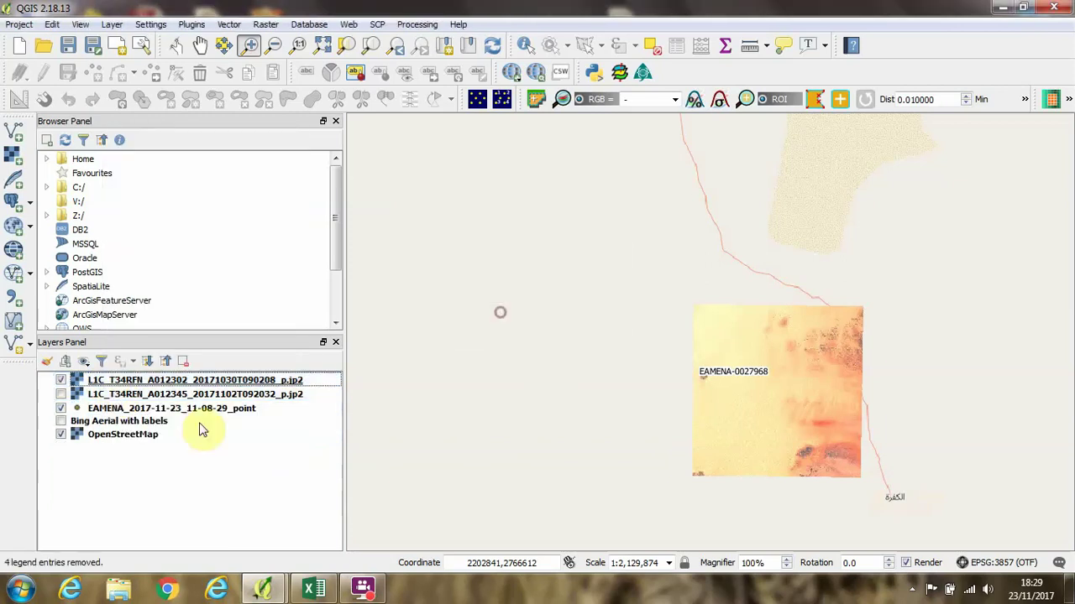
Remove the remaining T34REN preview layer.
click(114, 393)
right_click(115, 394)
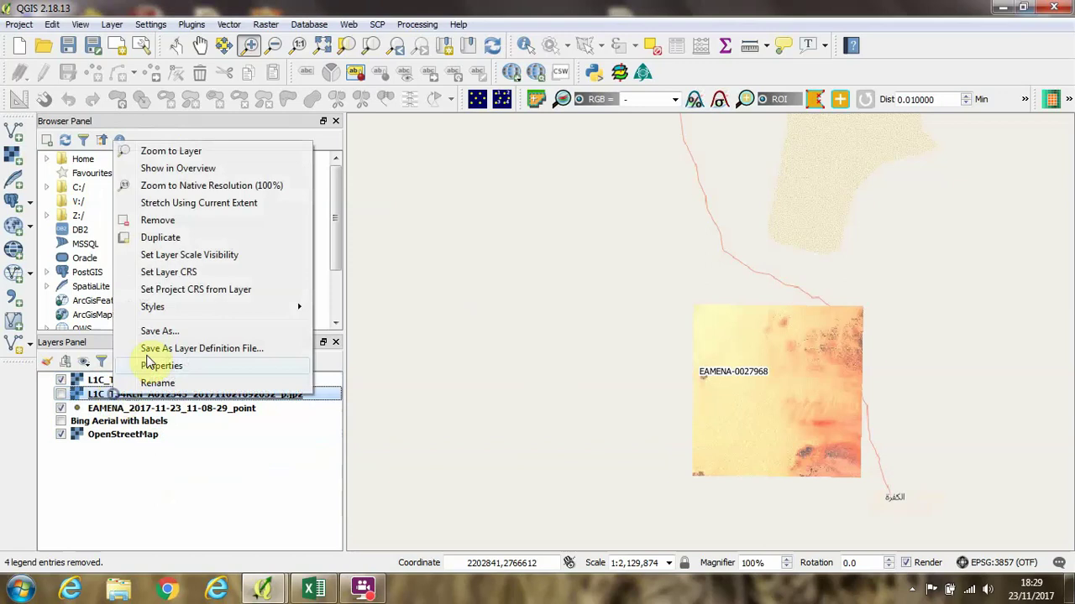
click(151, 214)
click(505, 311)
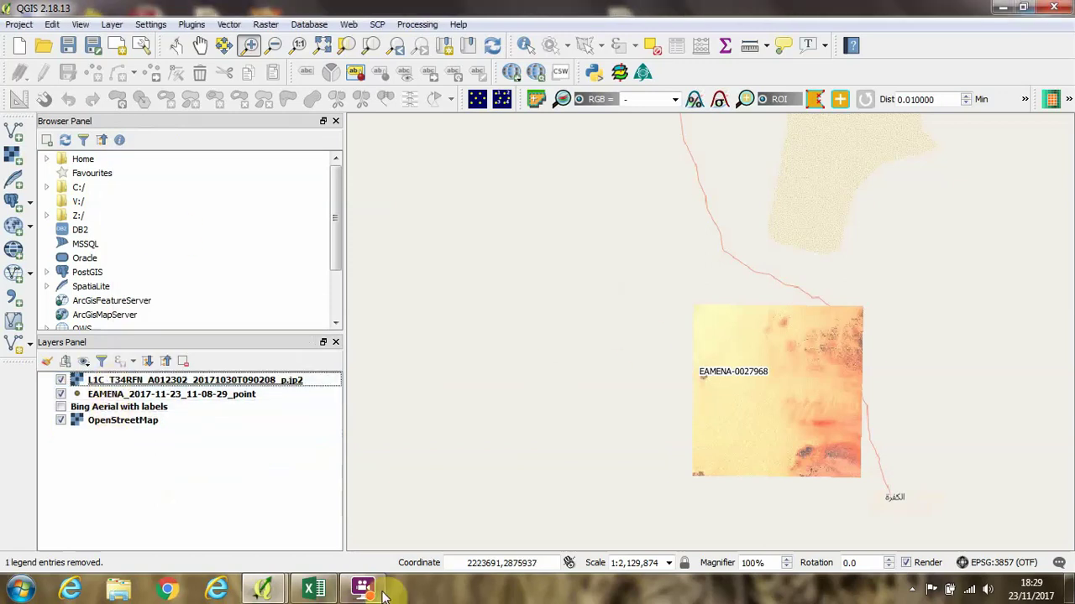
Back in the SCP window, turn off Preprocess images while keeping band loading on.
mouse_move(261, 592)
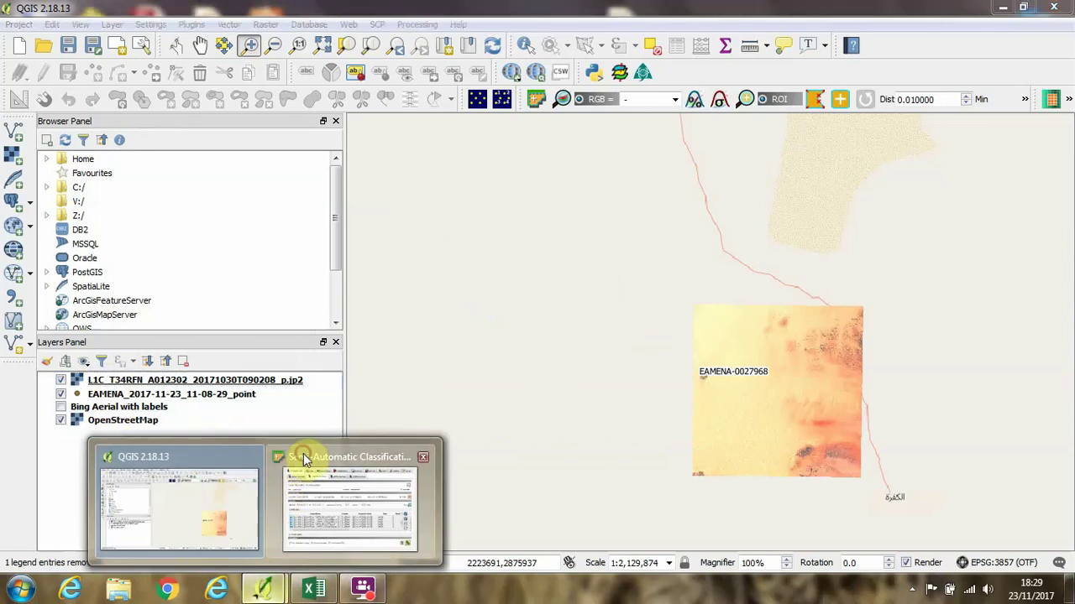
click(310, 471)
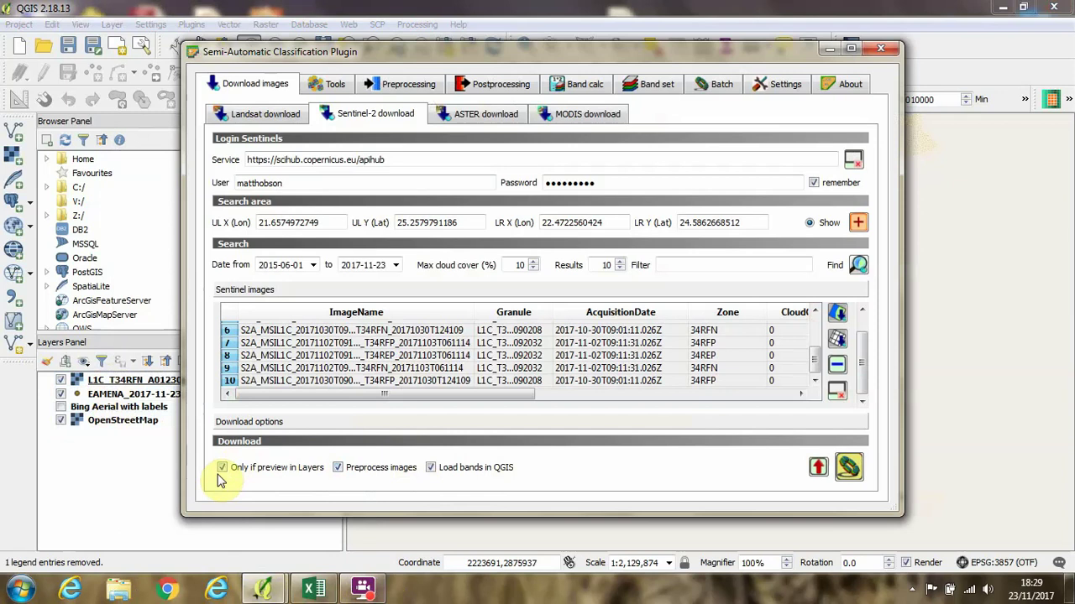
click(336, 468)
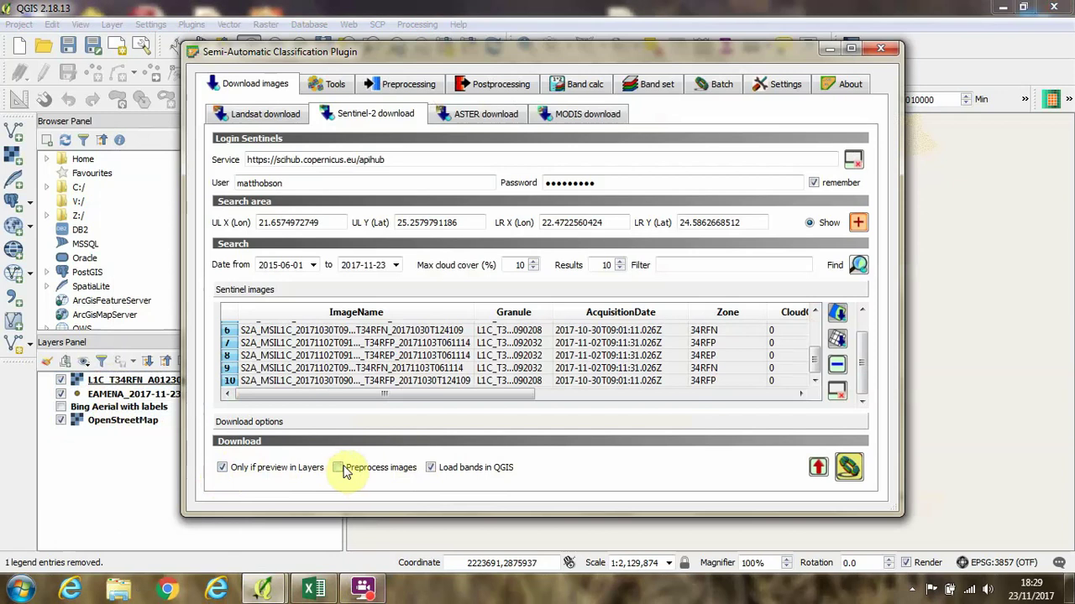
Start the download and browse to the Documents > A_QGIS > Sentinel2 folder.
click(848, 468)
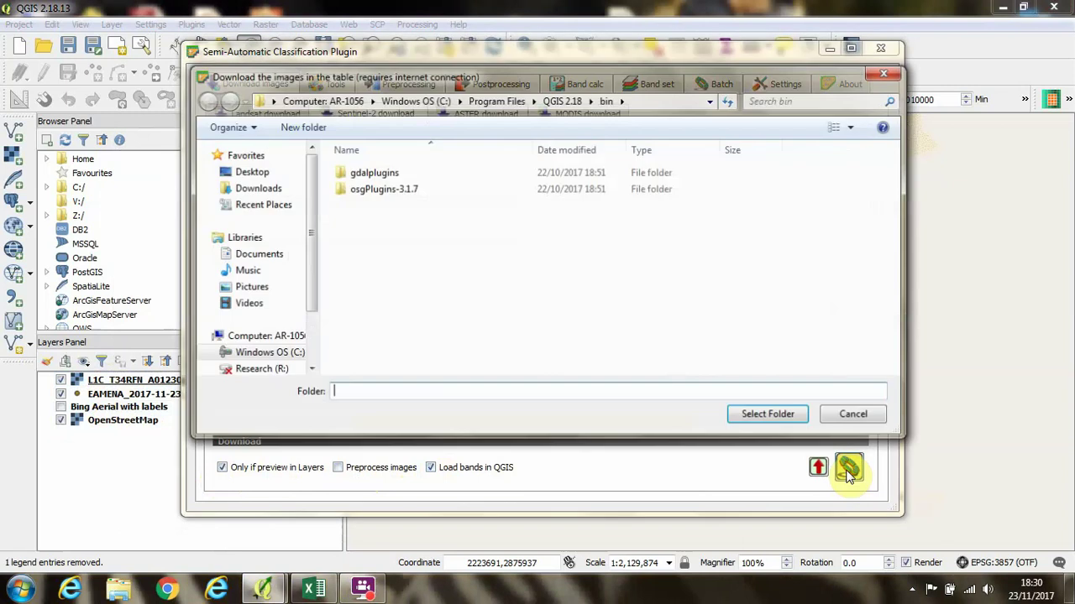
drag(483, 122, 523, 112)
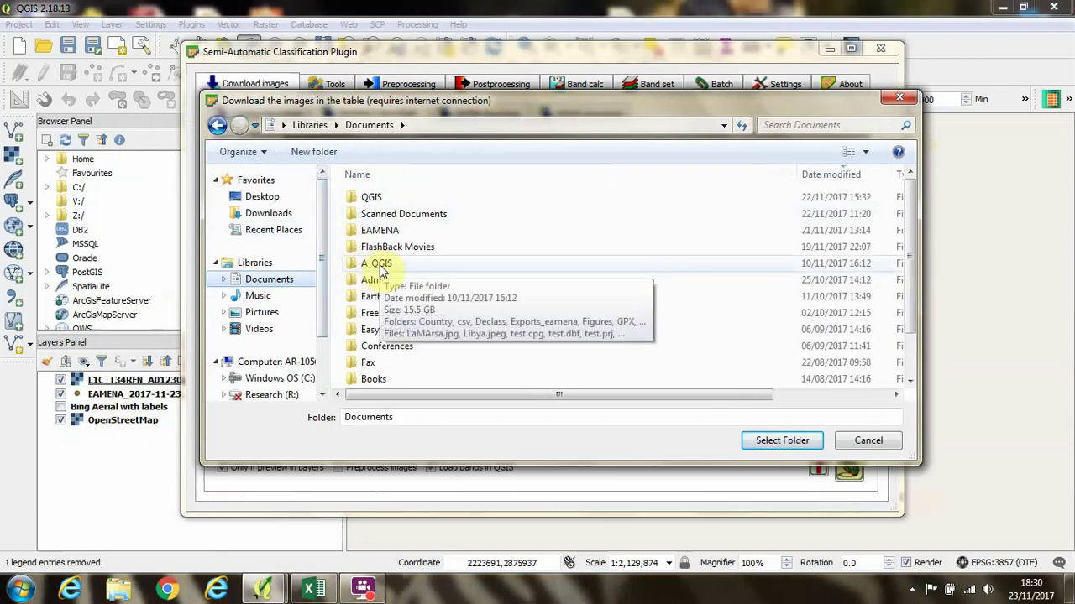
double_click(380, 267)
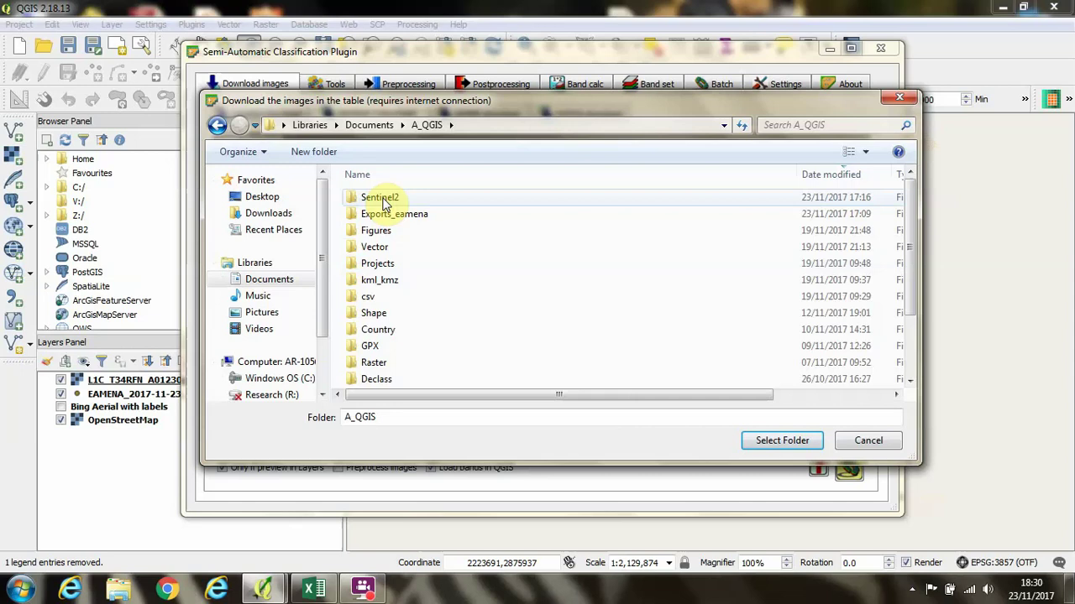
double_click(379, 199)
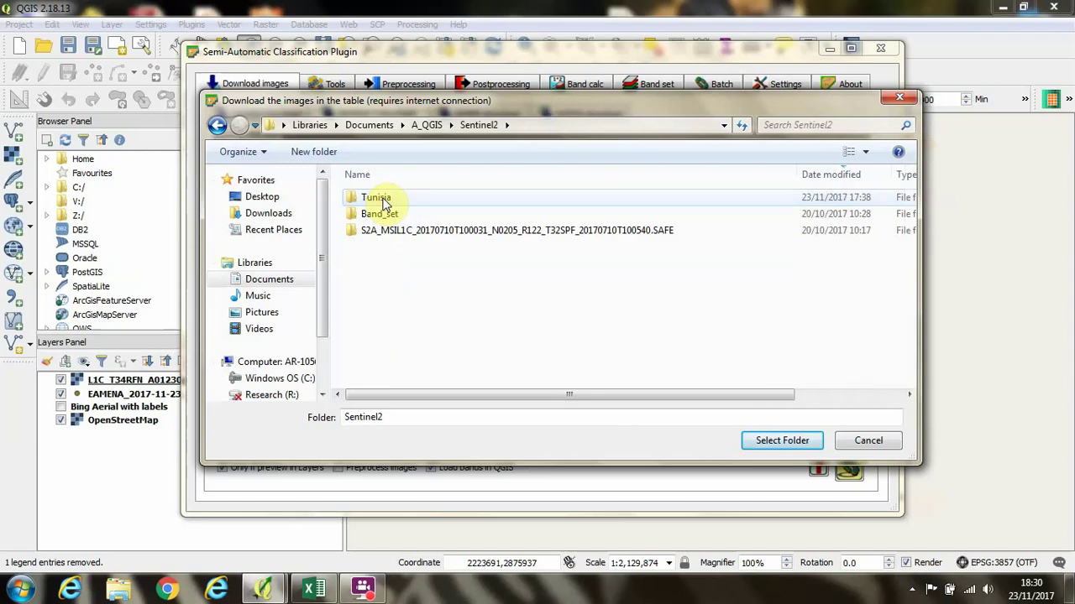
Create a new Libya folder and download the T34RFN bands into it.
right_click(406, 296)
mouse_move(500, 466)
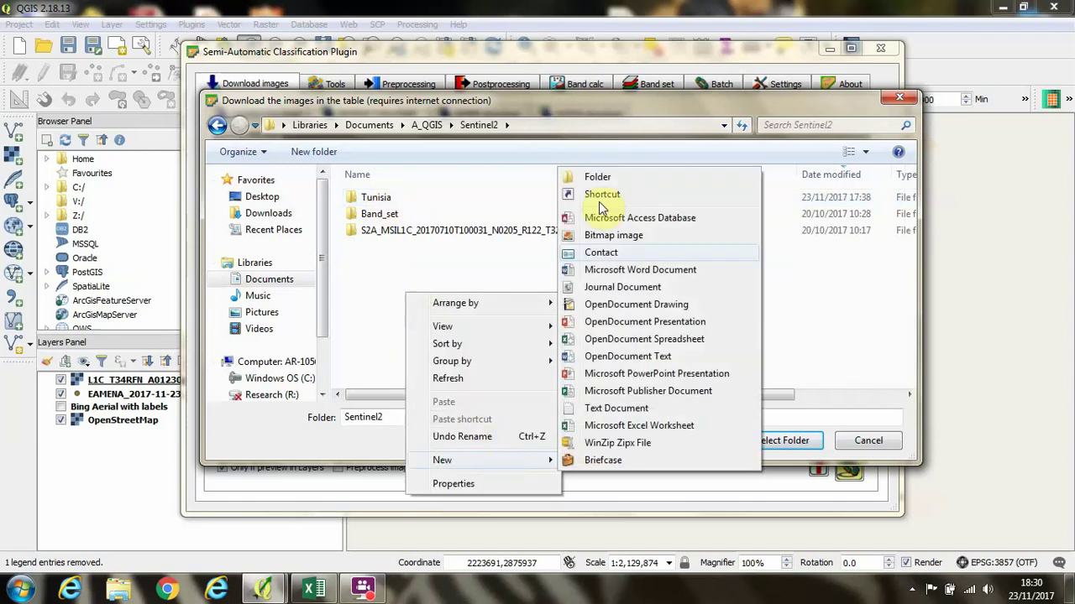
click(597, 178)
text(Libya)
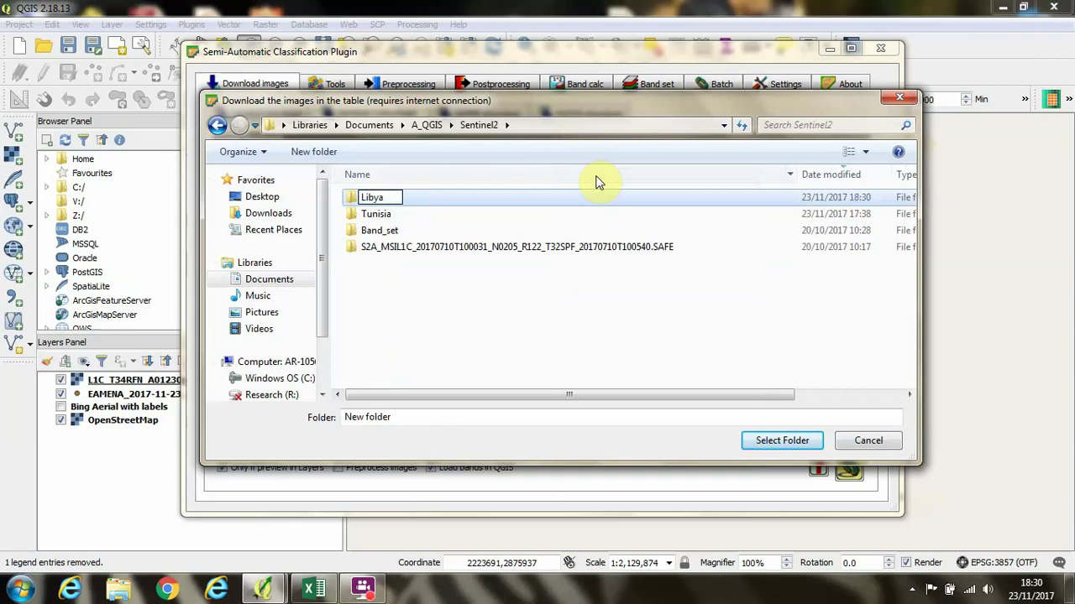
key(Return)
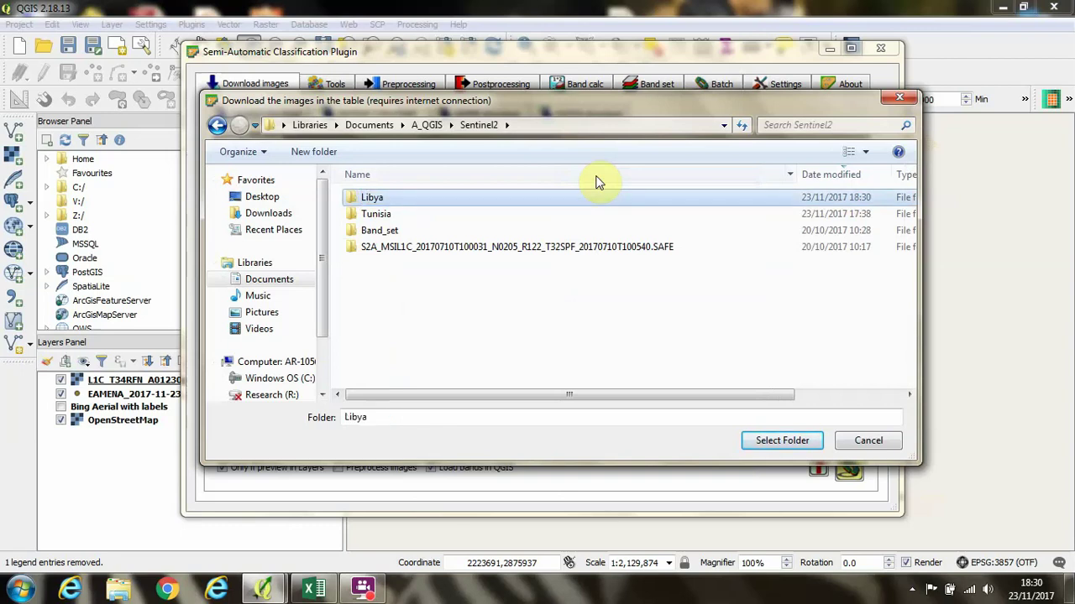
double_click(371, 202)
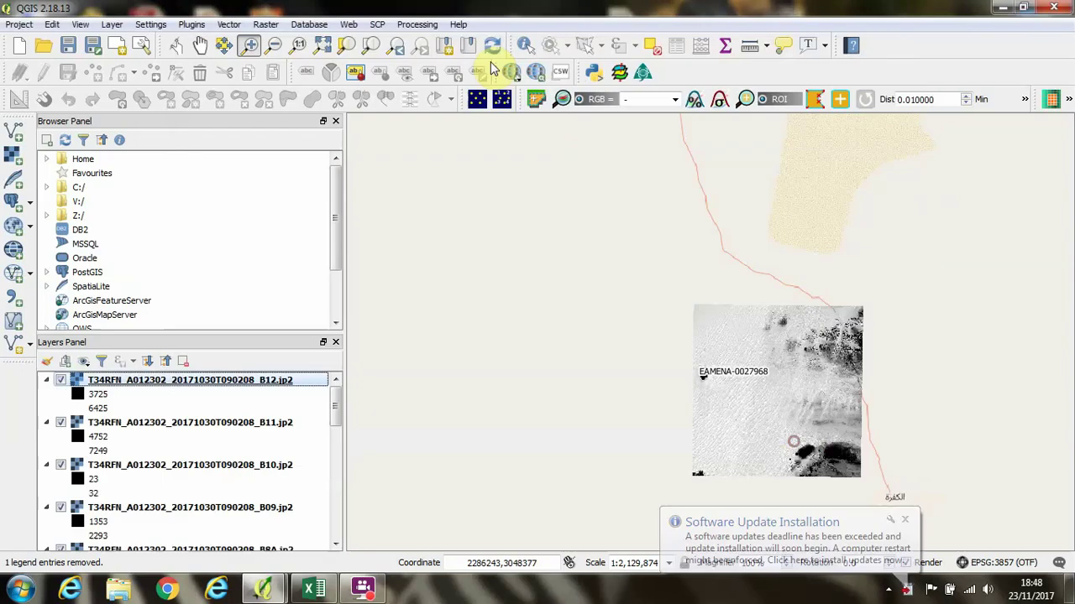
Bring back the SCP window and show its still-empty Band set page.
mouse_move(336, 407)
mouse_down()
mouse_move(336, 512)
mouse_move(336, 402)
mouse_up()
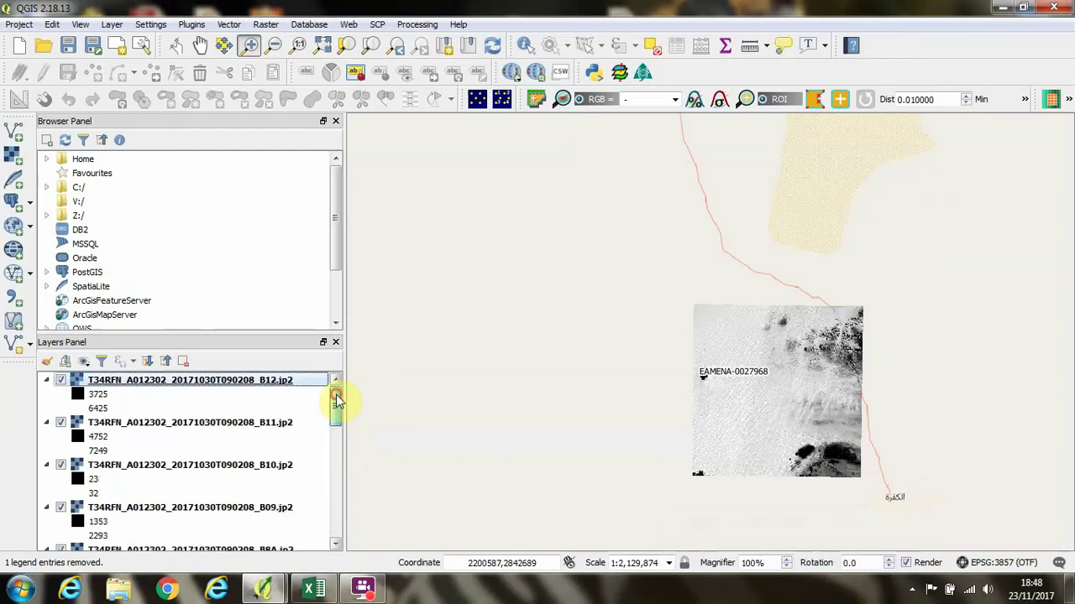
click(263, 588)
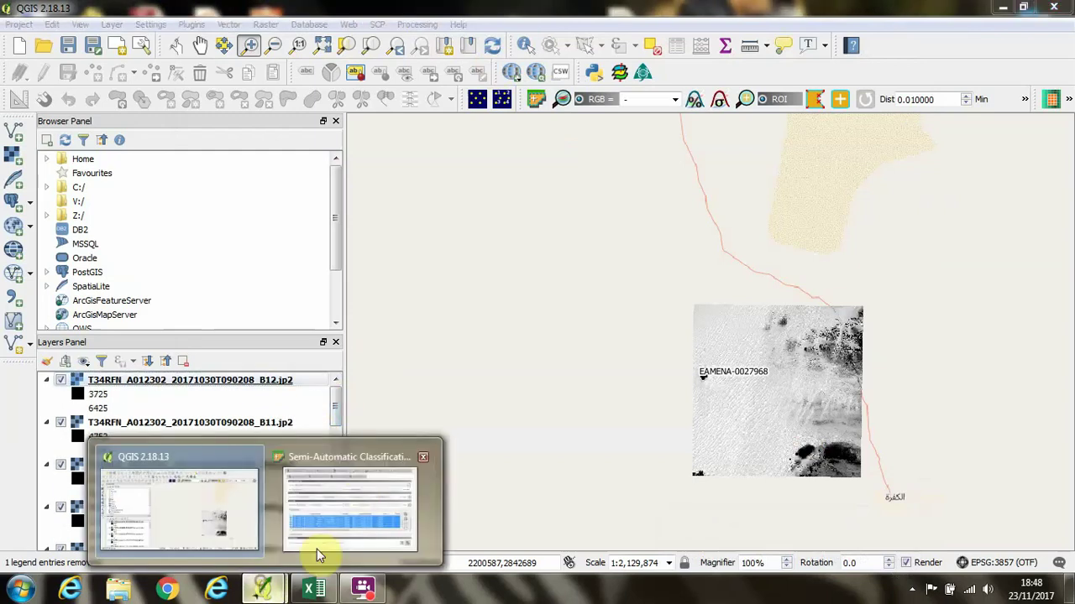
click(353, 454)
drag(634, 178, 537, 60)
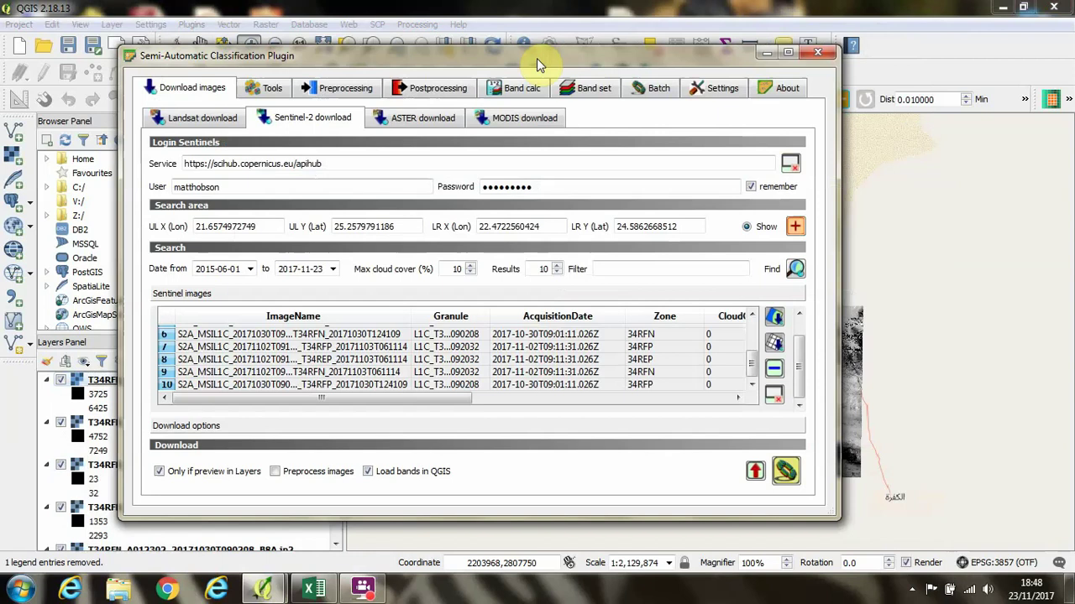
click(596, 89)
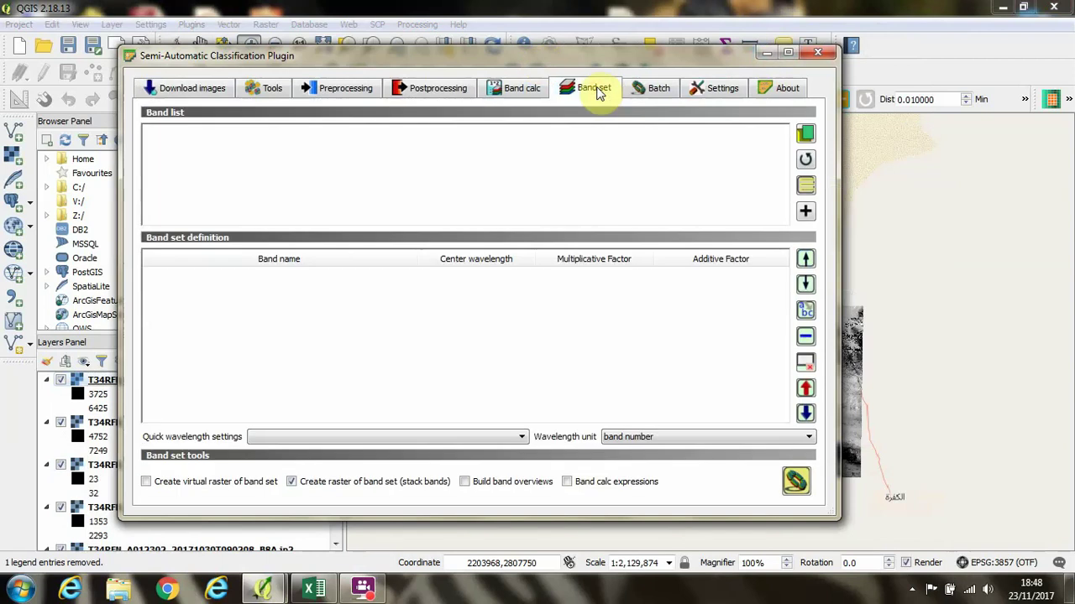
Fill the band set with all 13 T34RFN bands, sort them by name, and enable stacked-raster creation.
click(596, 89)
drag(574, 62, 663, 74)
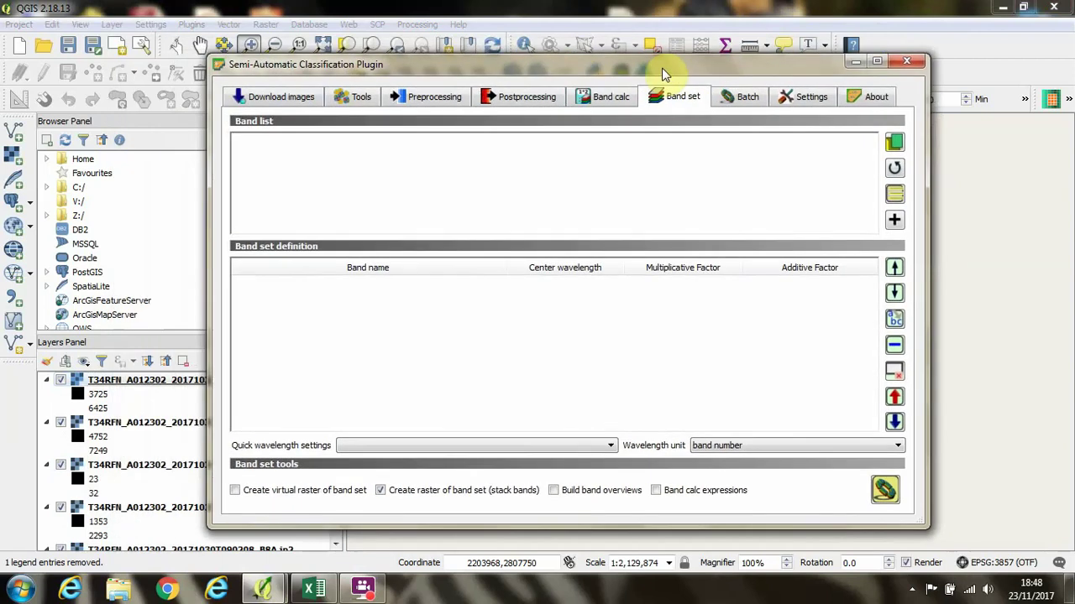
click(894, 167)
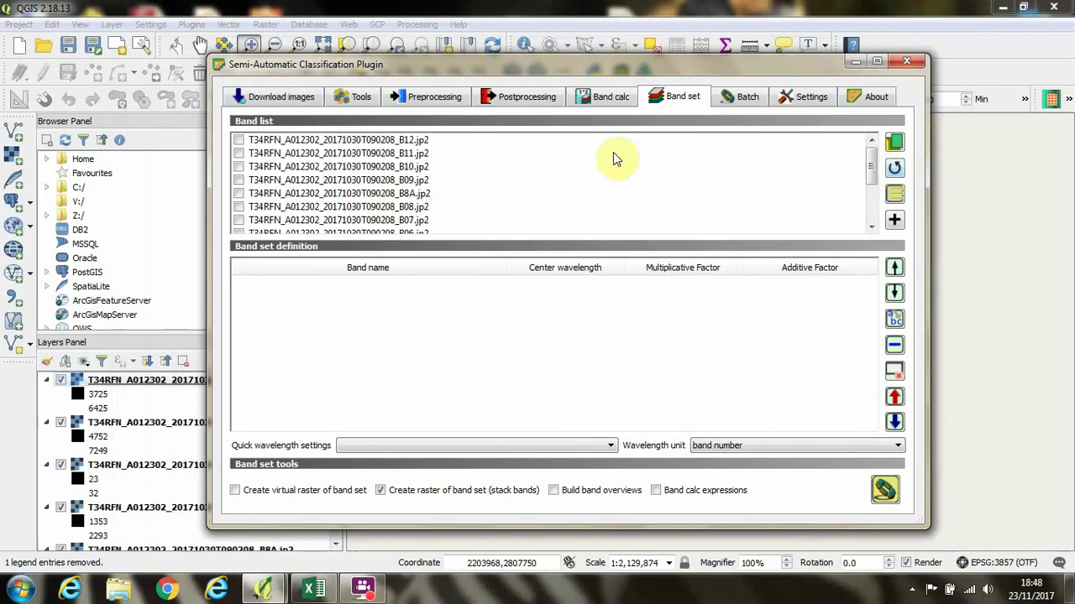
click(894, 197)
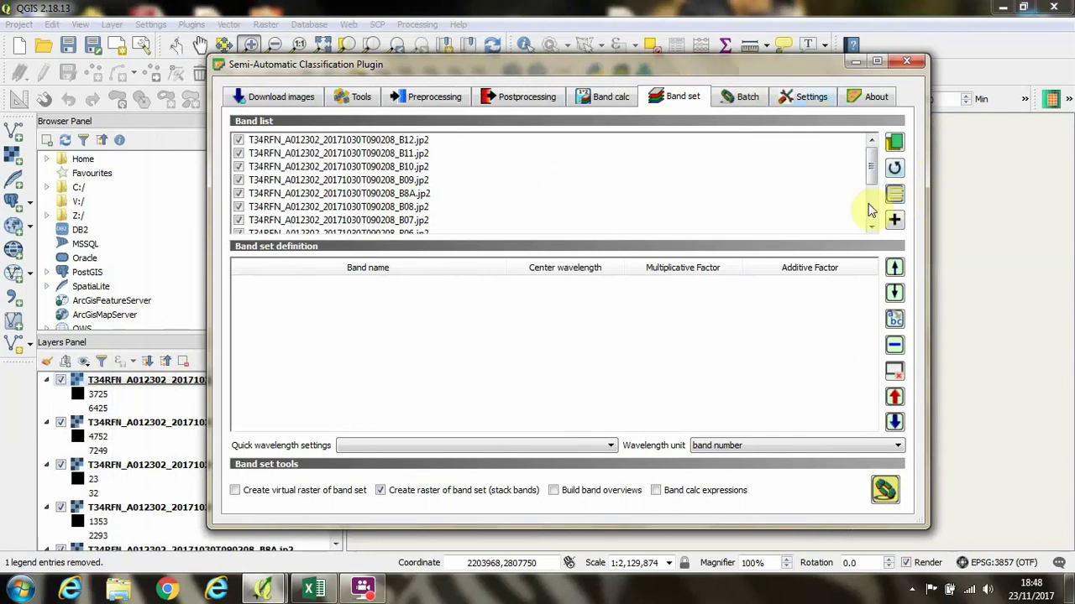
click(894, 222)
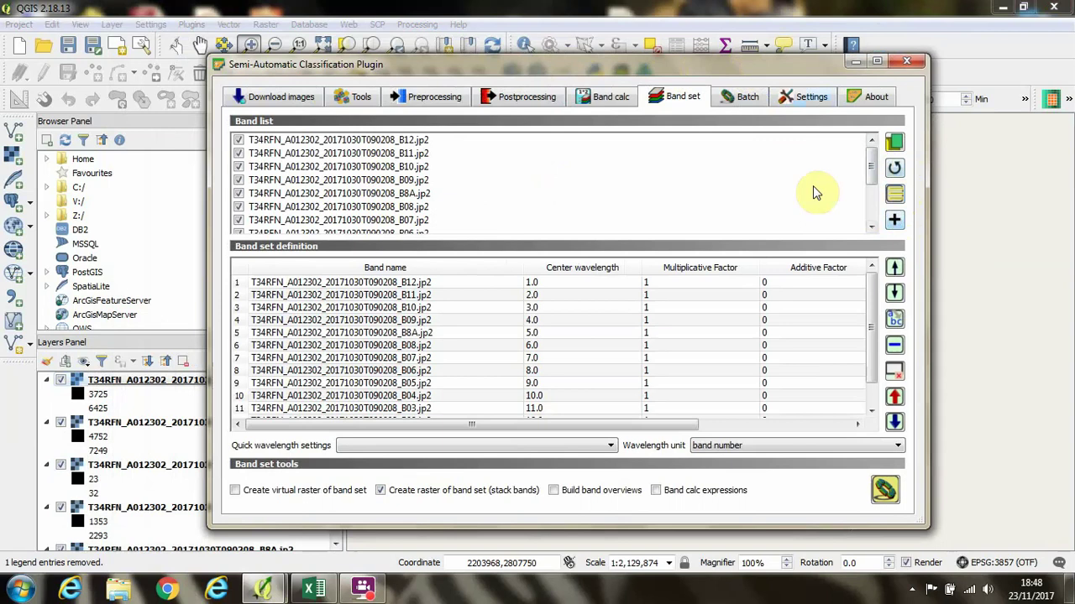
drag(753, 63, 706, 56)
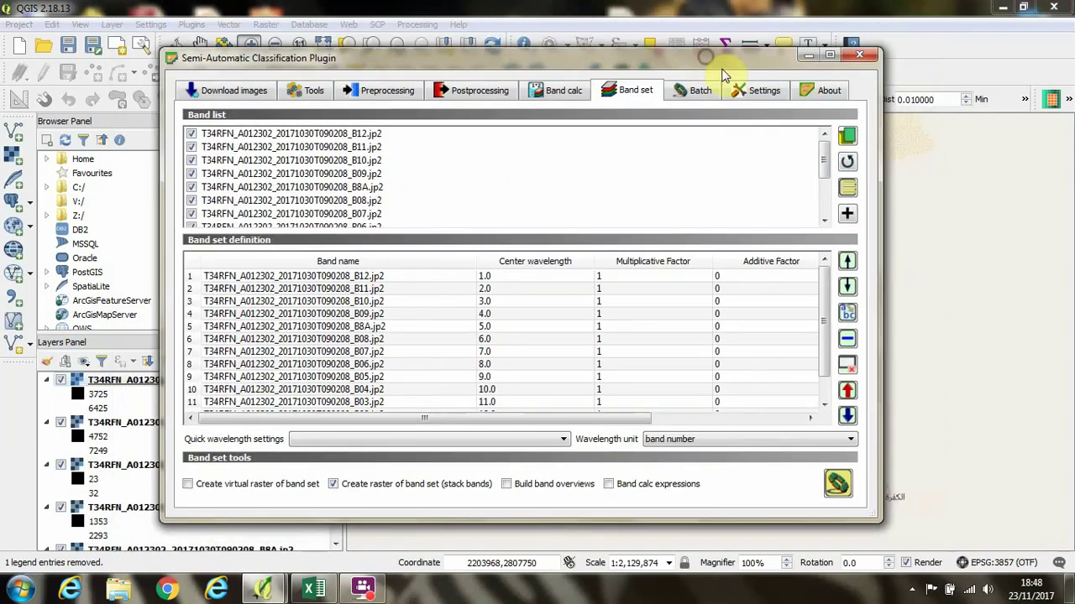
click(847, 312)
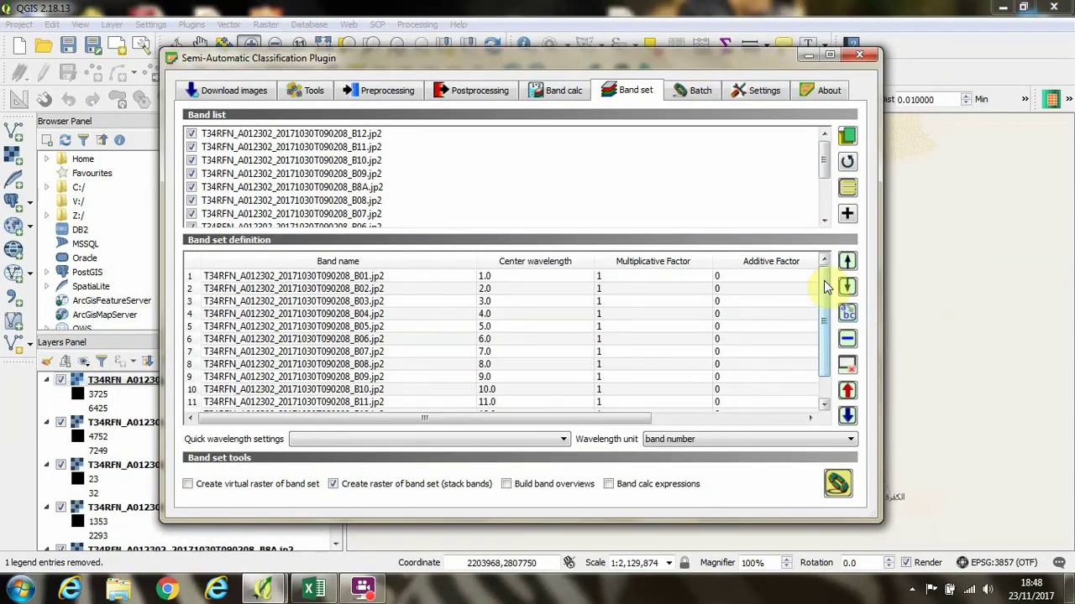
drag(826, 284, 849, 307)
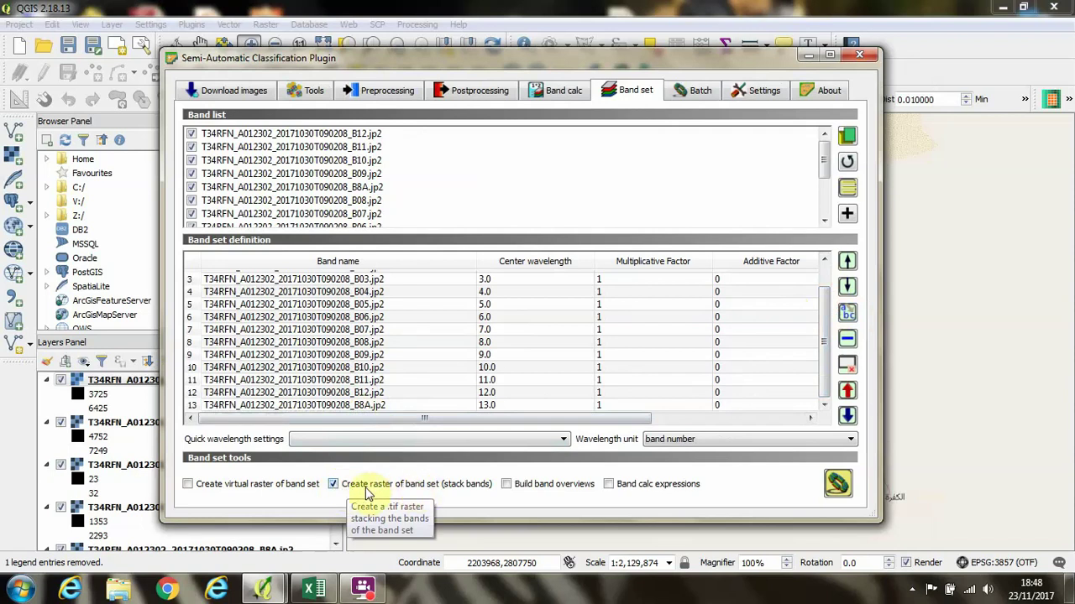
Start stacking the band set and browse to A_QGIS > Sentinel2 > Libya for the output.
click(838, 483)
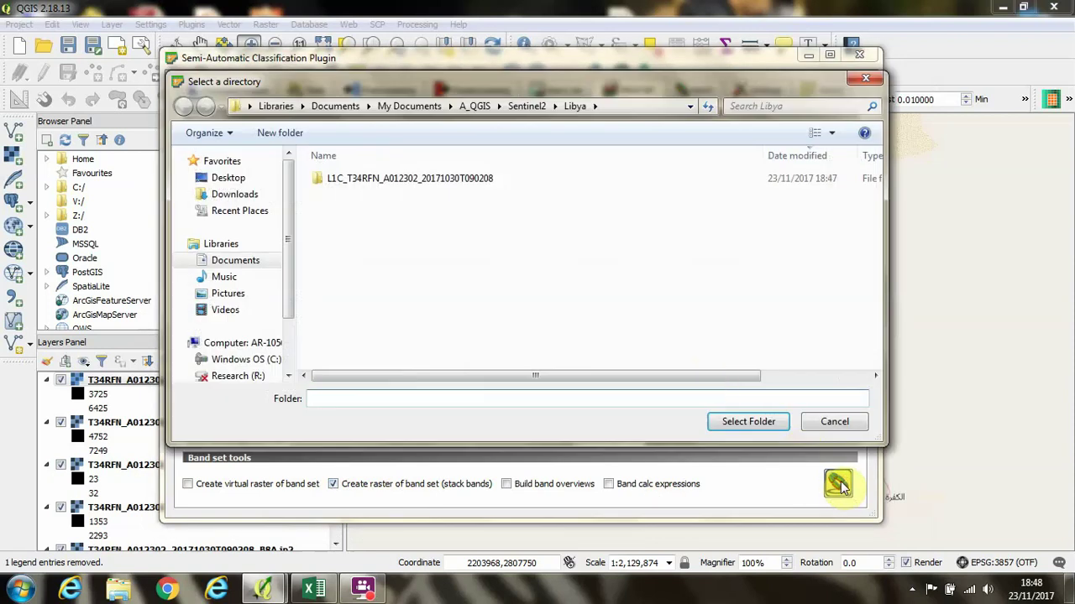
right_click(468, 229)
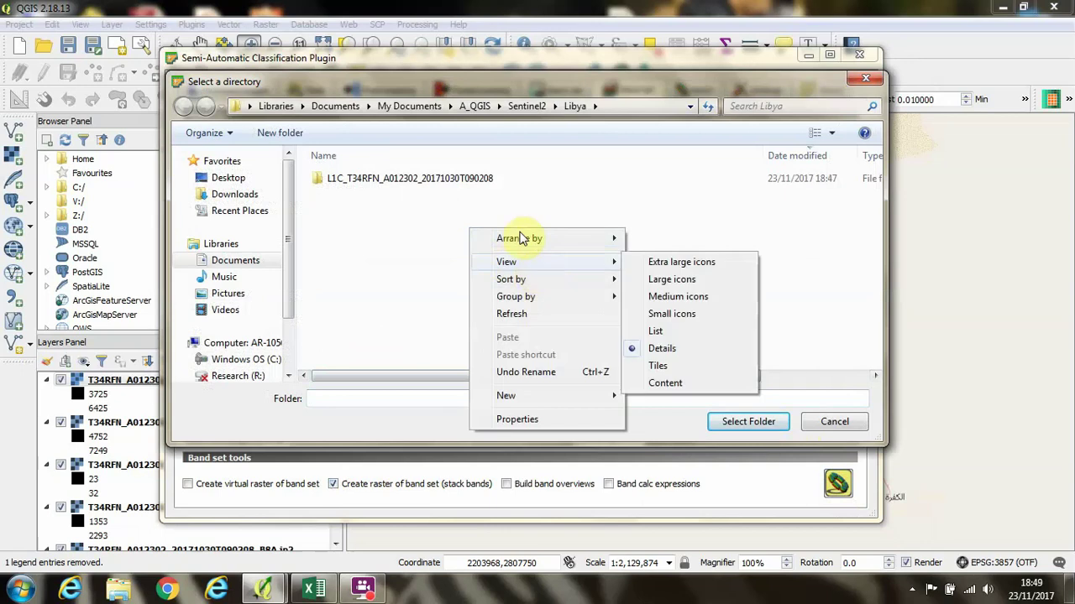
click(475, 107)
double_click(356, 179)
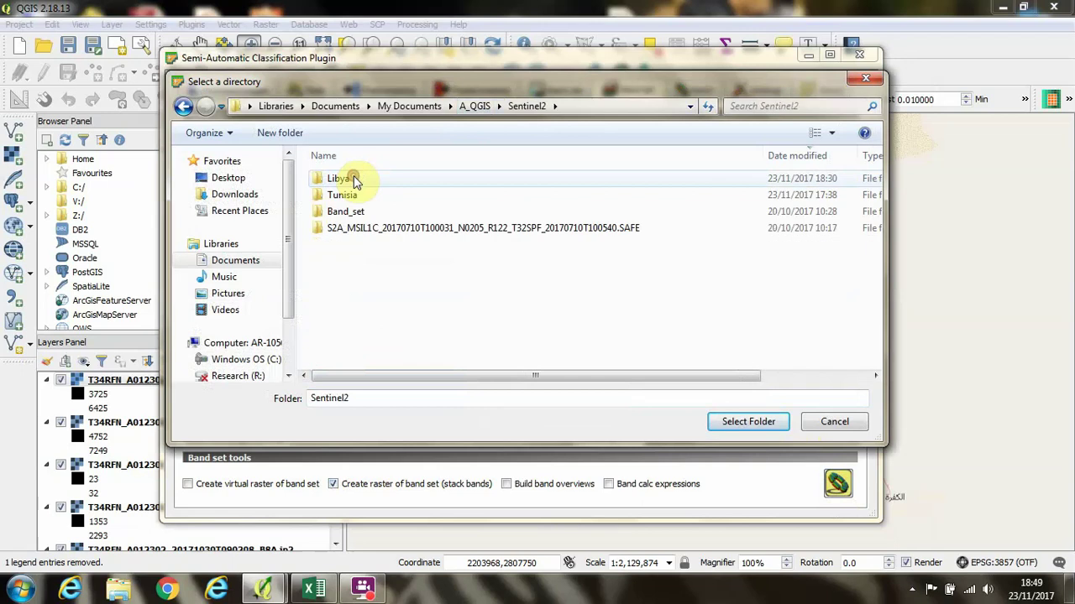
double_click(350, 177)
Create a new 'bandset' folder inside Libya and select it as the stack output folder.
right_click(398, 241)
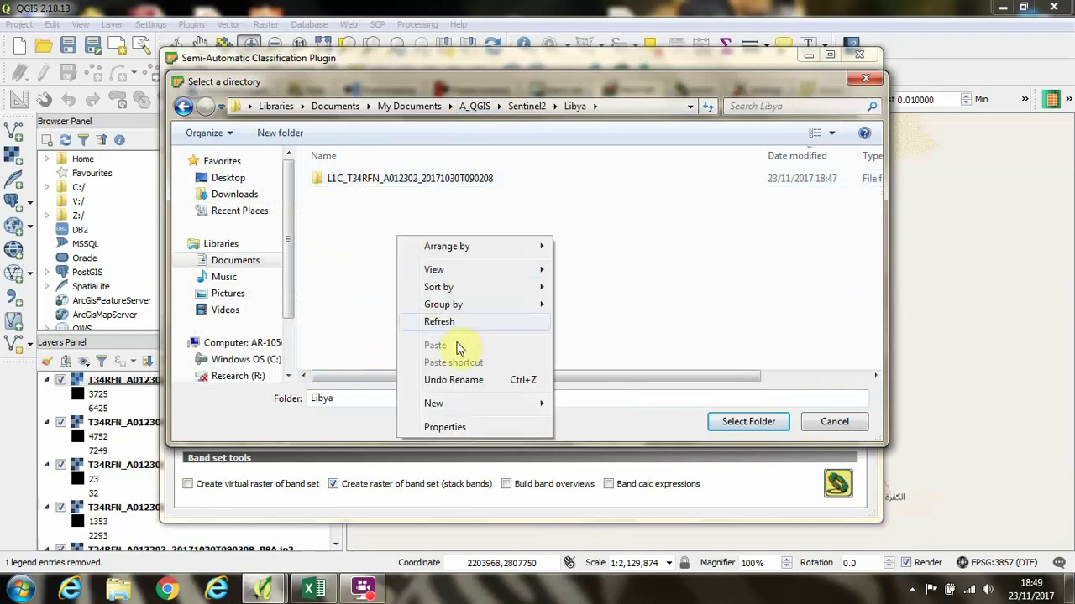
mouse_move(496, 406)
click(613, 119)
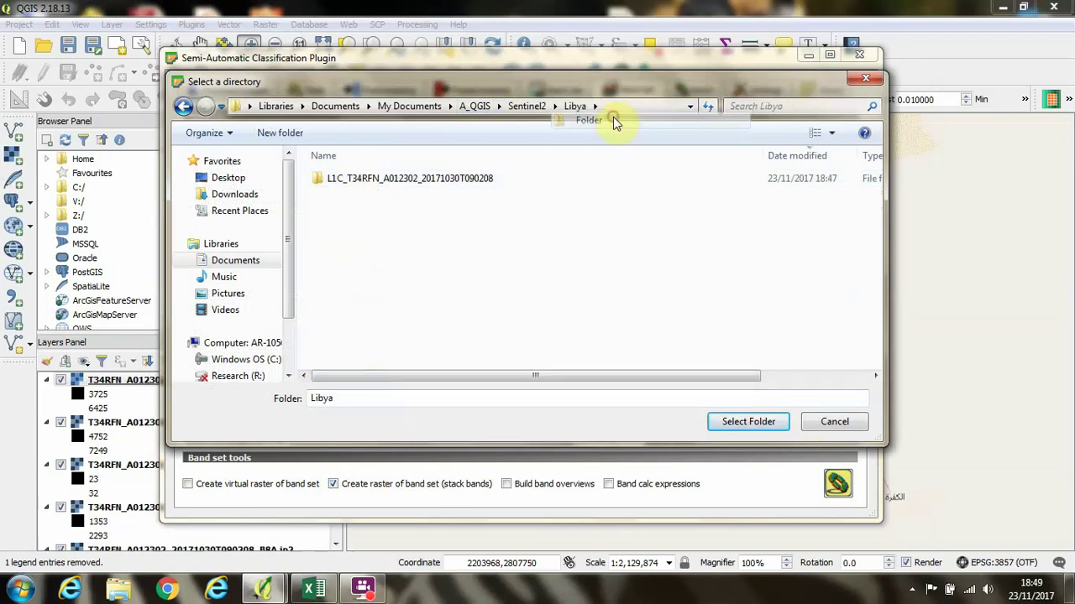
text(bandset)
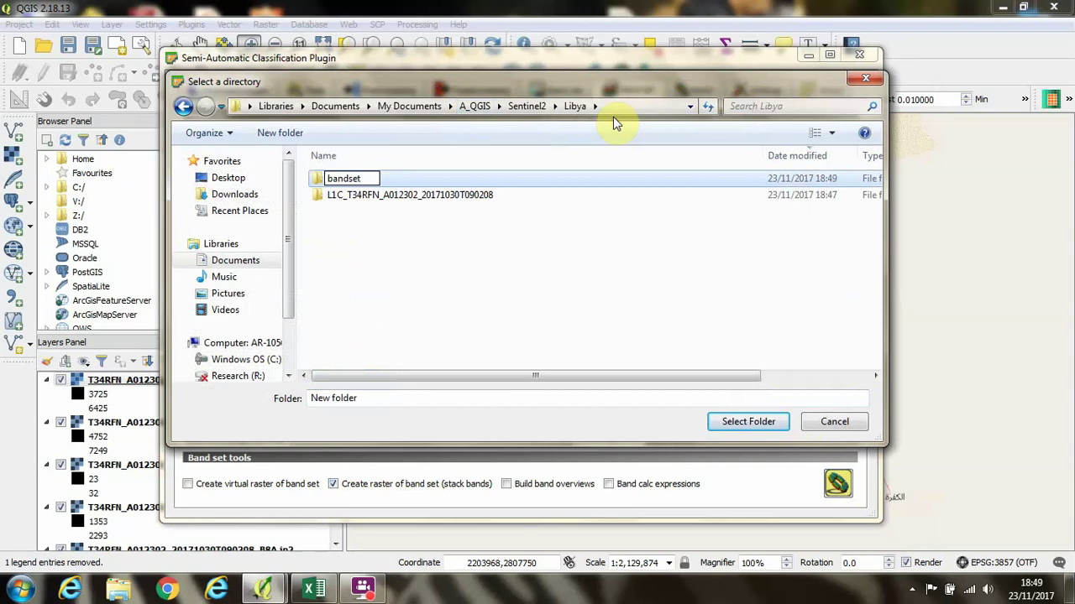
key(Return)
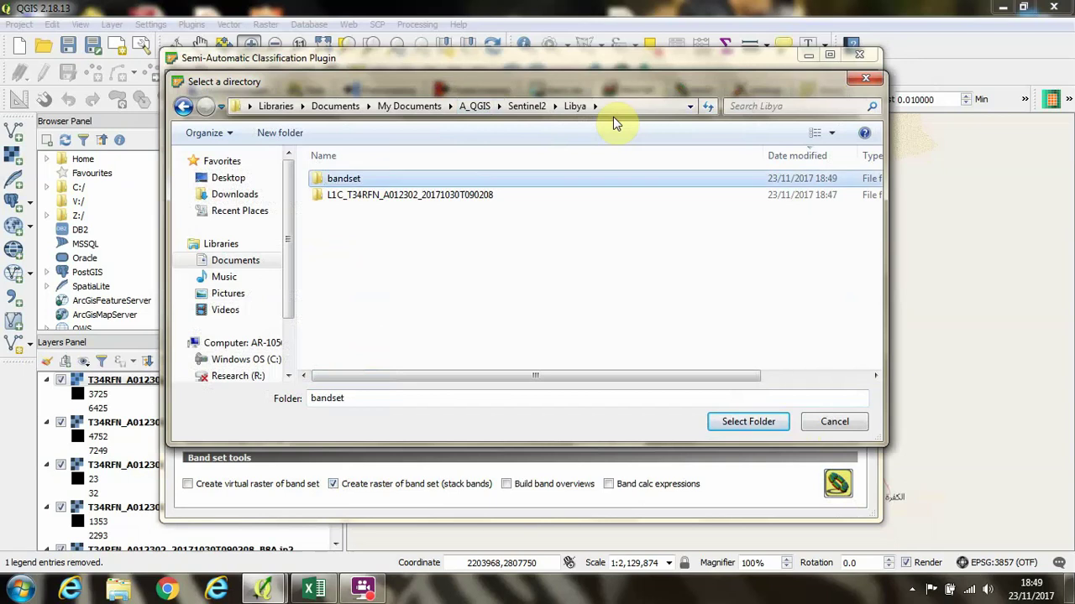
click(747, 423)
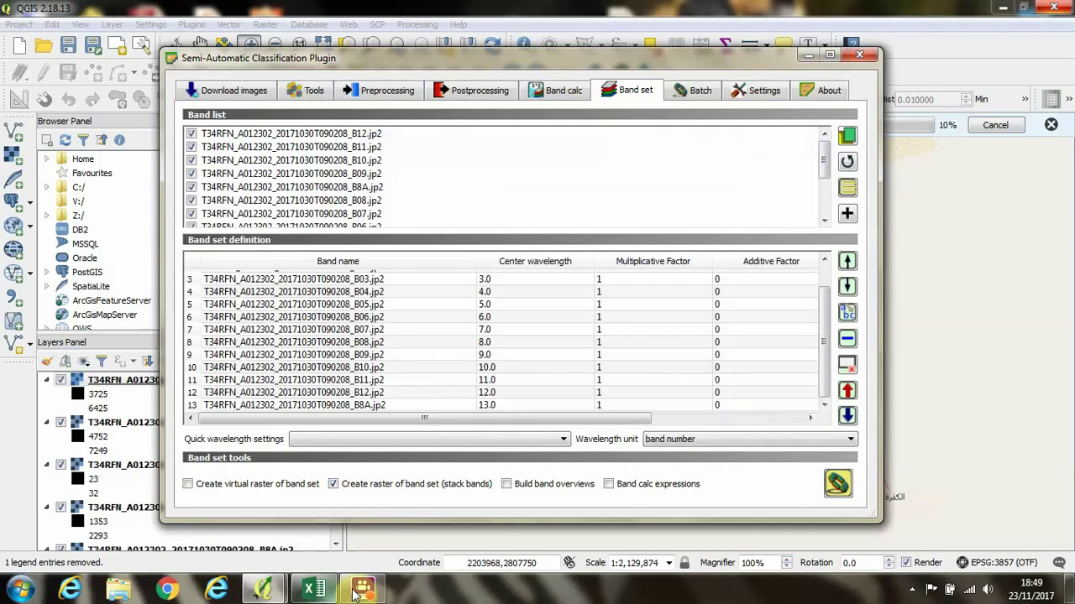
mouse_move(359, 592)
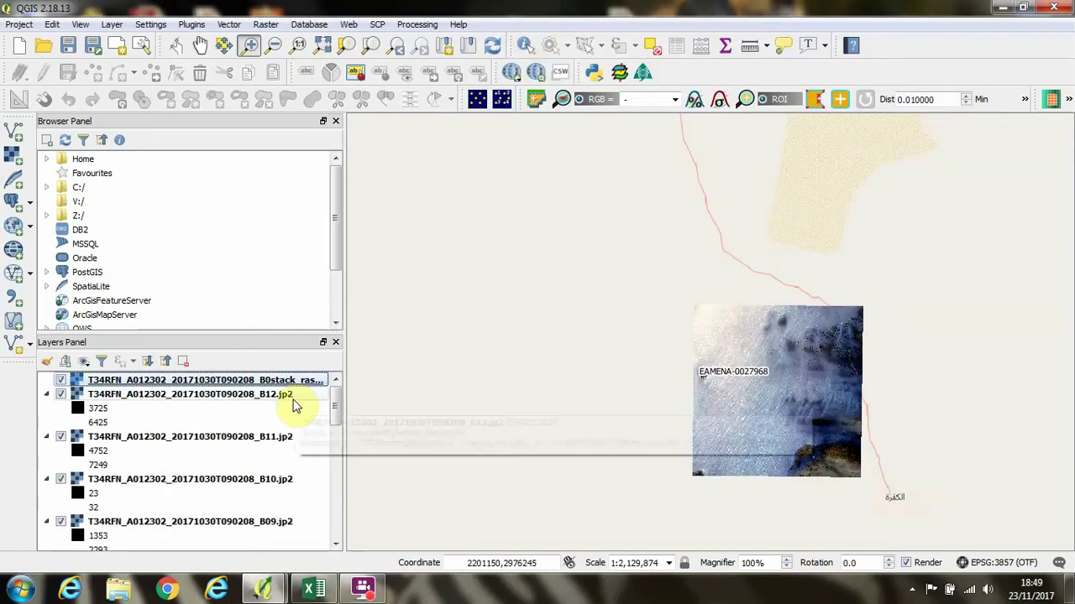
Widen the side panels to show full layer names and hide all layers via map themes.
click(349, 383)
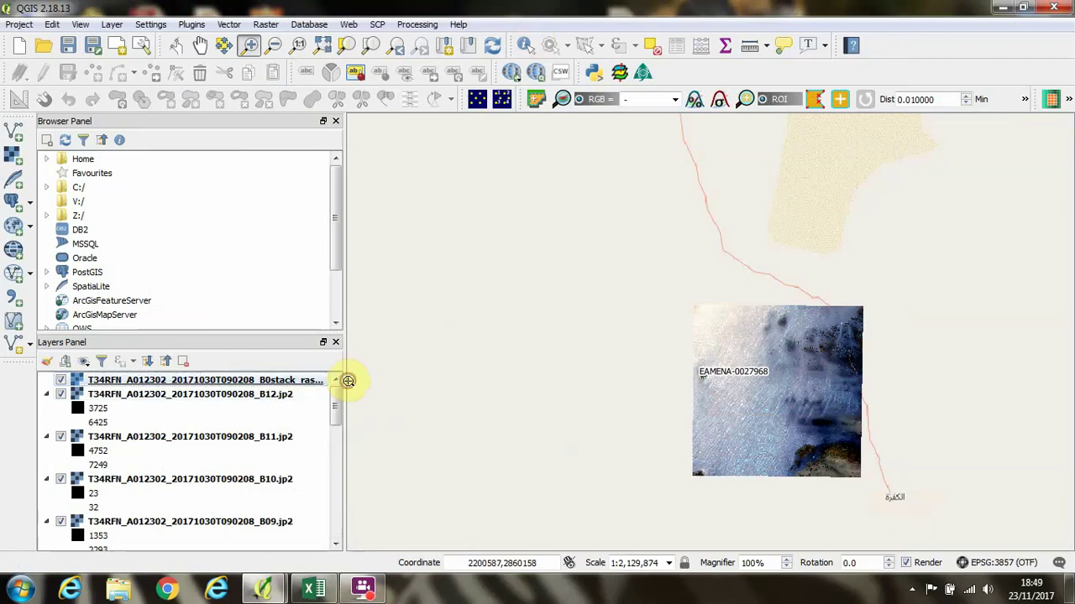
drag(343, 384, 382, 384)
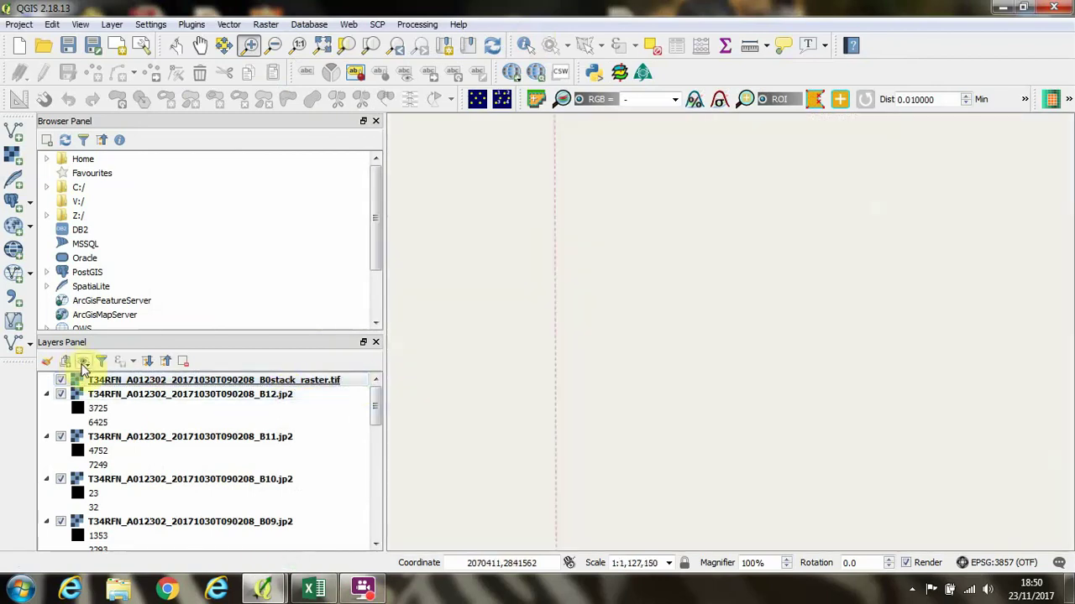
click(83, 362)
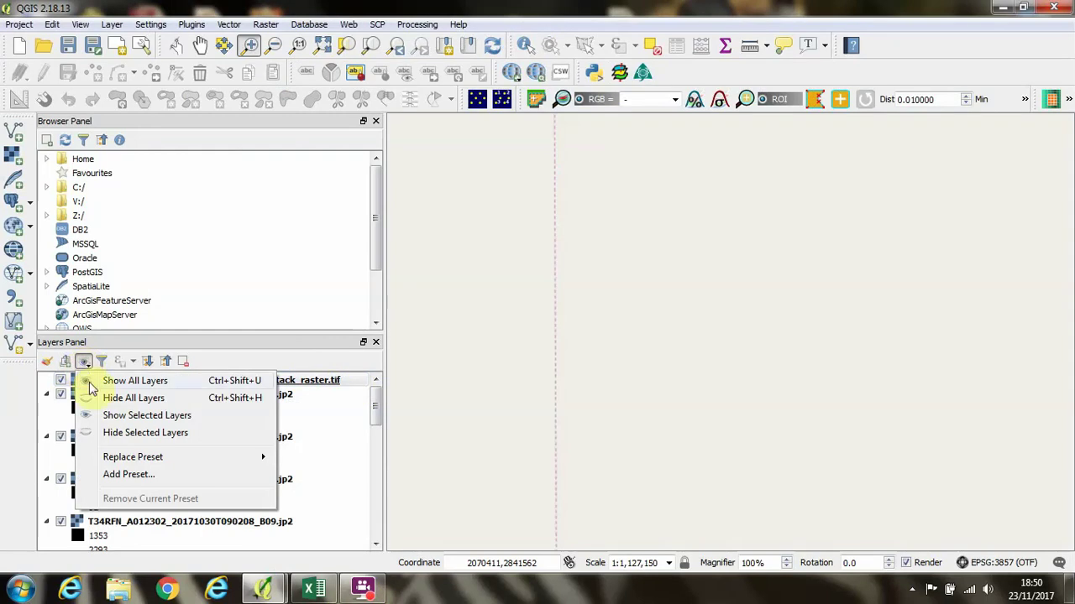
click(125, 400)
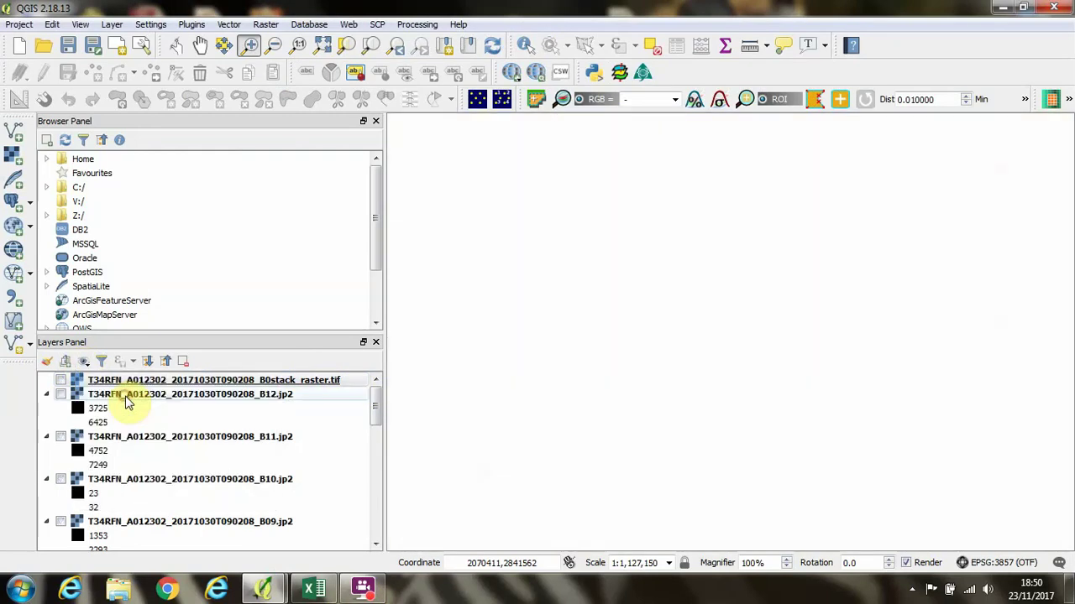
Turn on only B0stack_raster.tif and zoom the map to its extent.
click(61, 382)
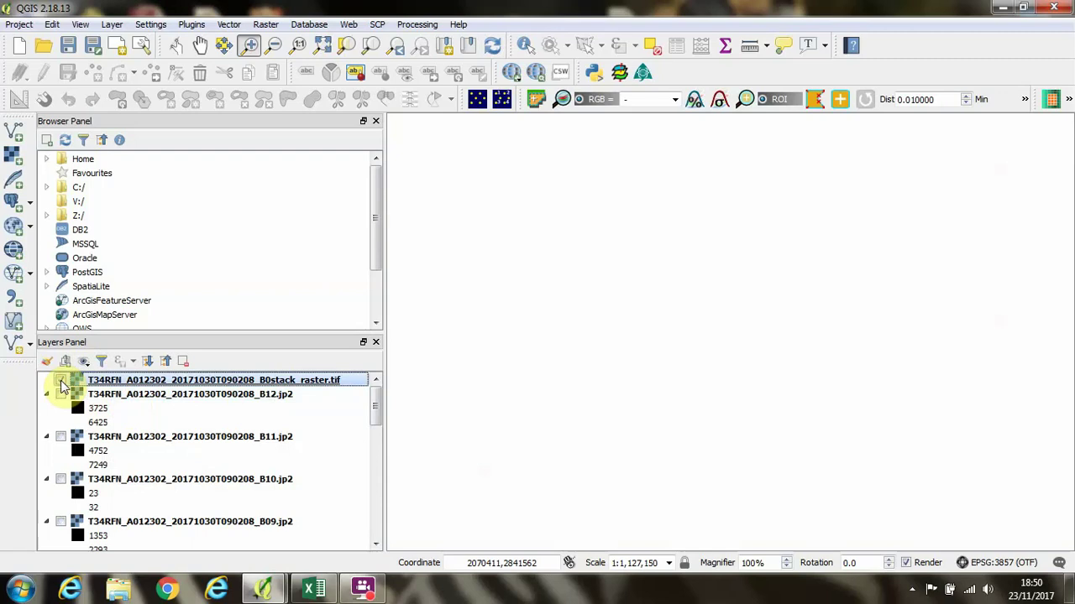
click(61, 382)
right_click(120, 384)
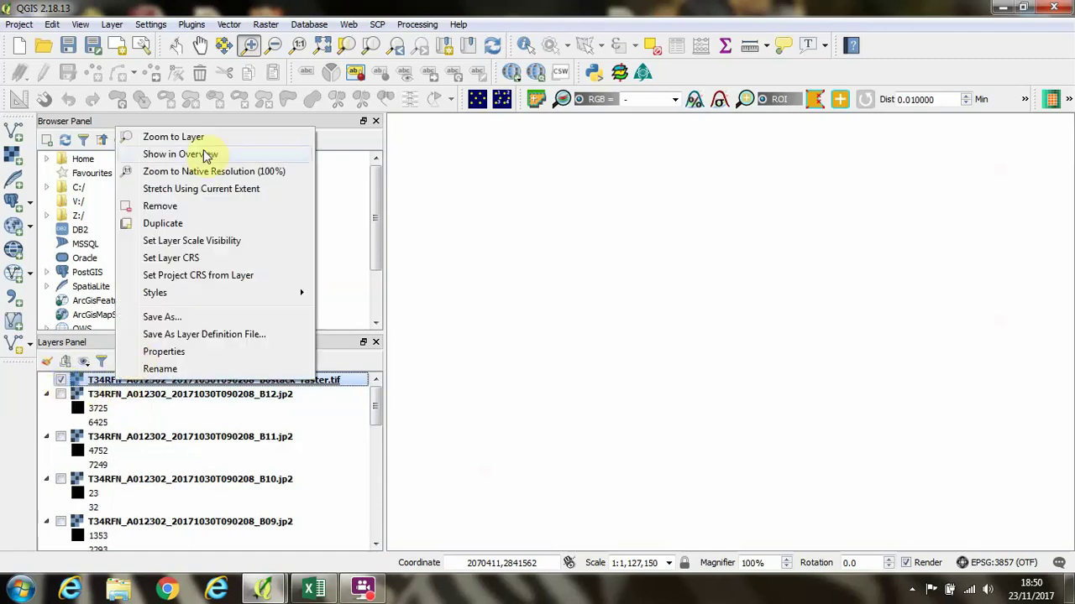
click(204, 141)
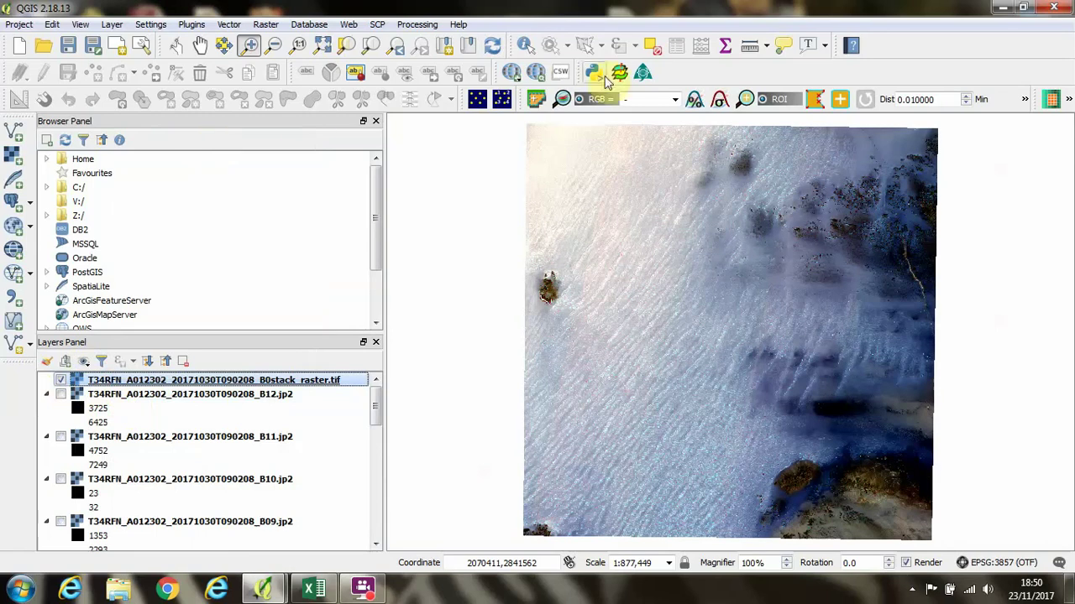
Display the band set as a 4-3-2 natural-colour RGB composite.
click(675, 99)
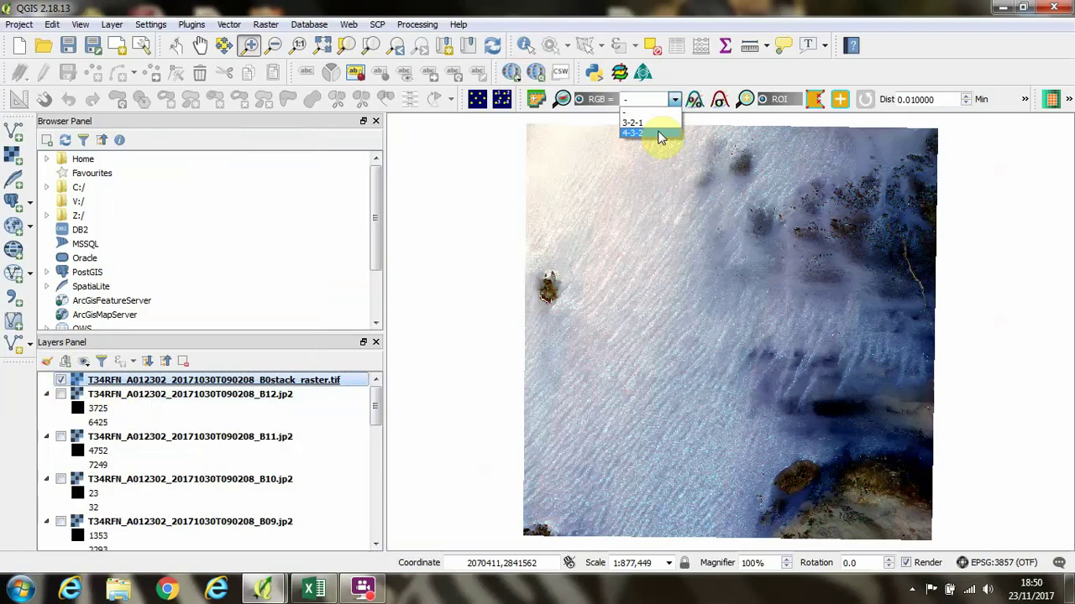
click(659, 134)
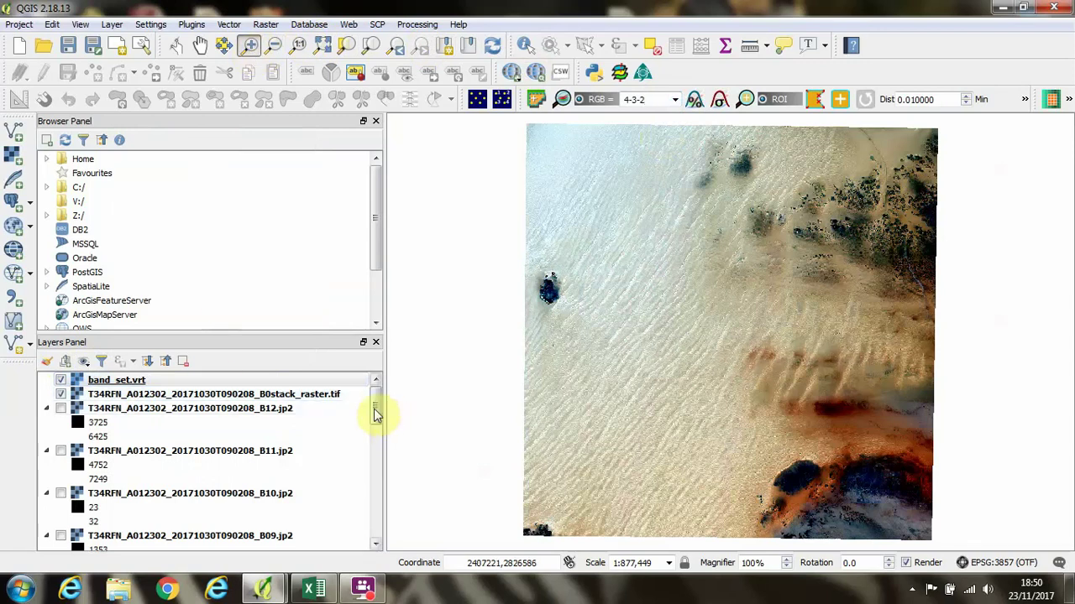
drag(377, 412, 376, 532)
Move the EAMENA point layer to the top, make it visible, and zoom around the site point.
drag(240, 510, 249, 379)
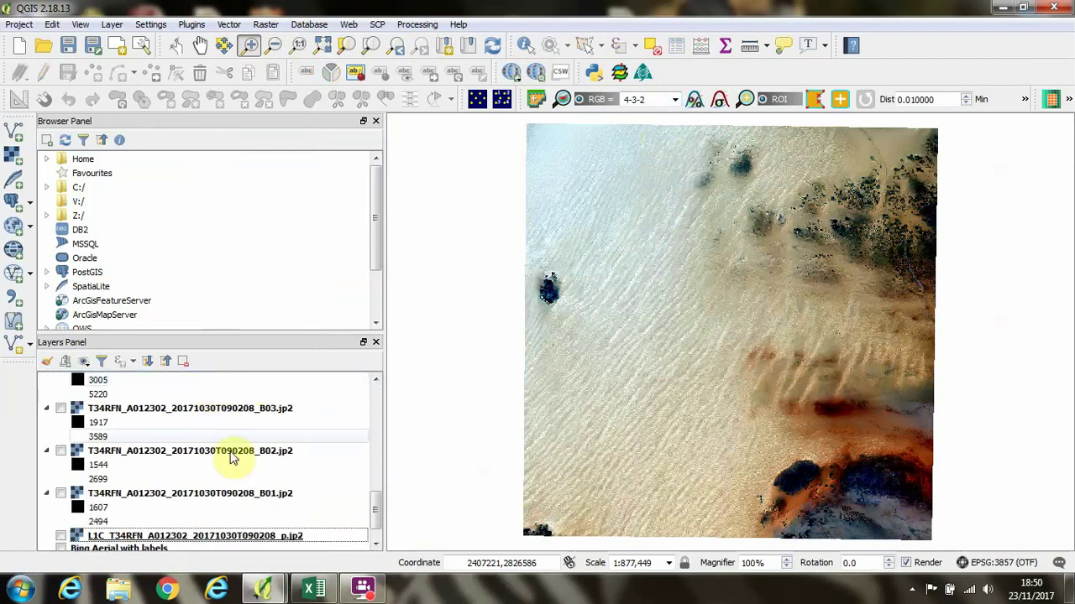
drag(382, 510, 372, 395)
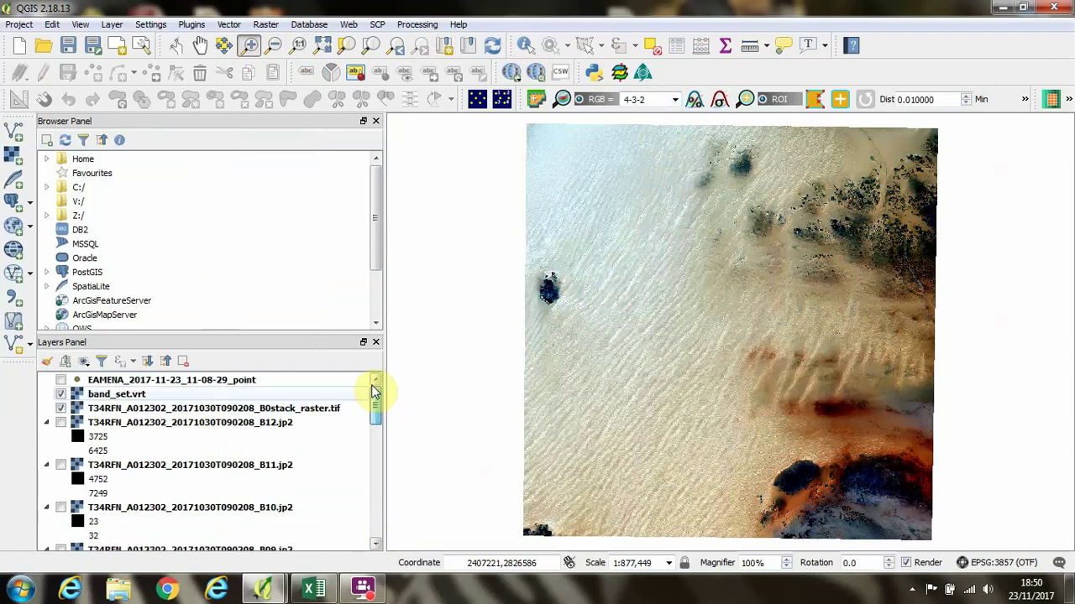
click(61, 381)
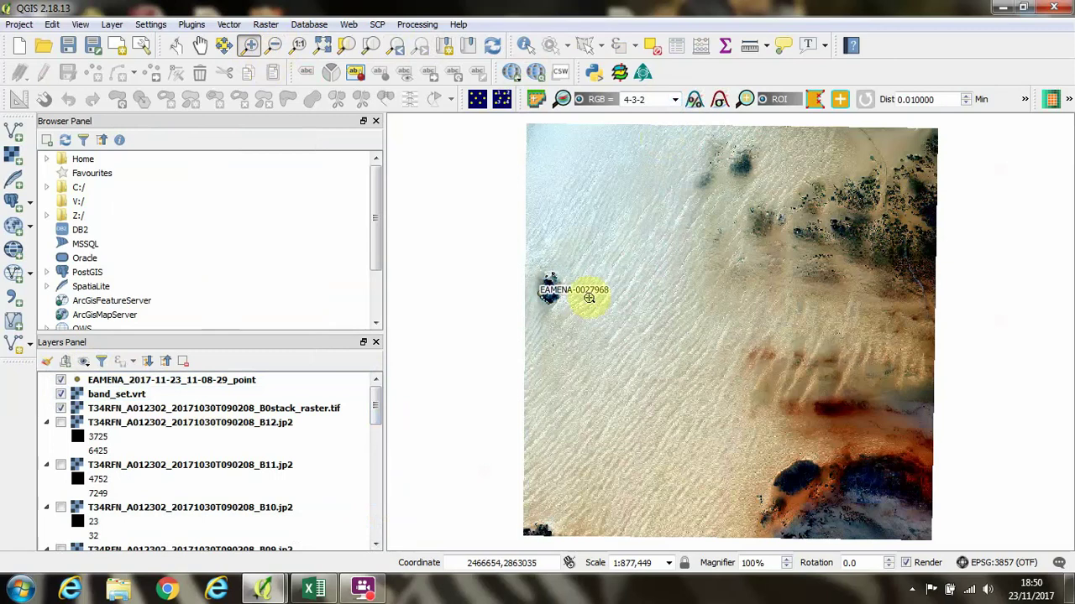
drag(531, 275, 571, 322)
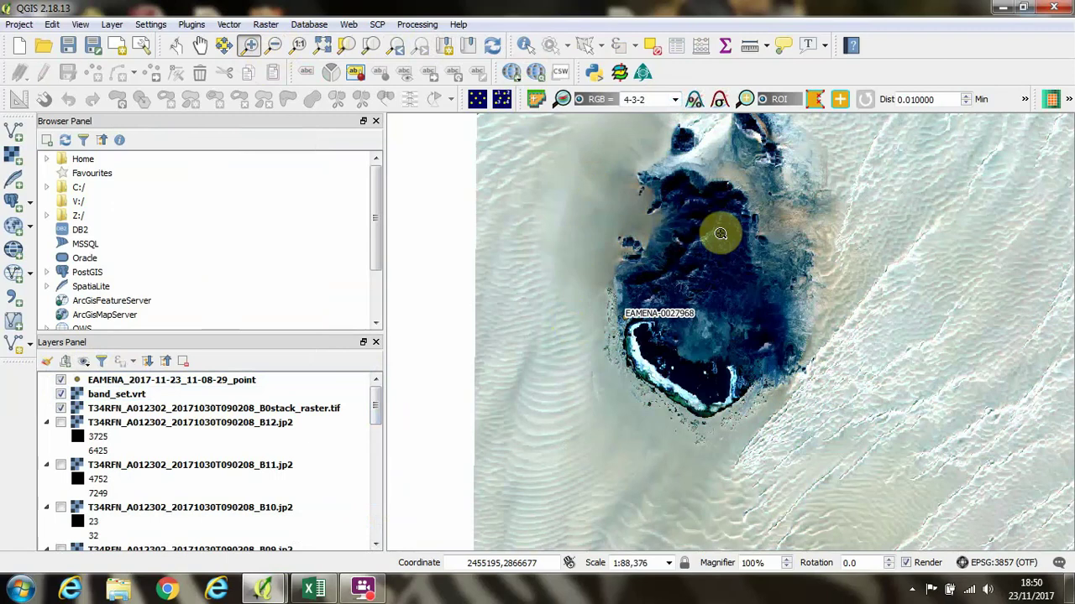
Centre the map on the site and apply the 8-4-3 RGB band combination.
drag(717, 233, 681, 310)
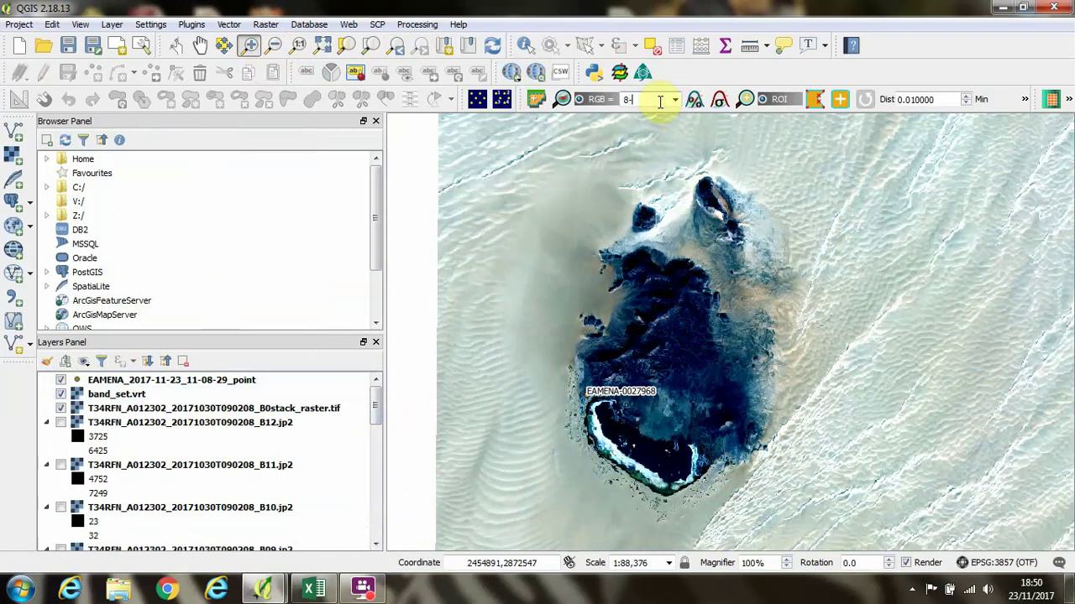
text(4-3)
key(Return)
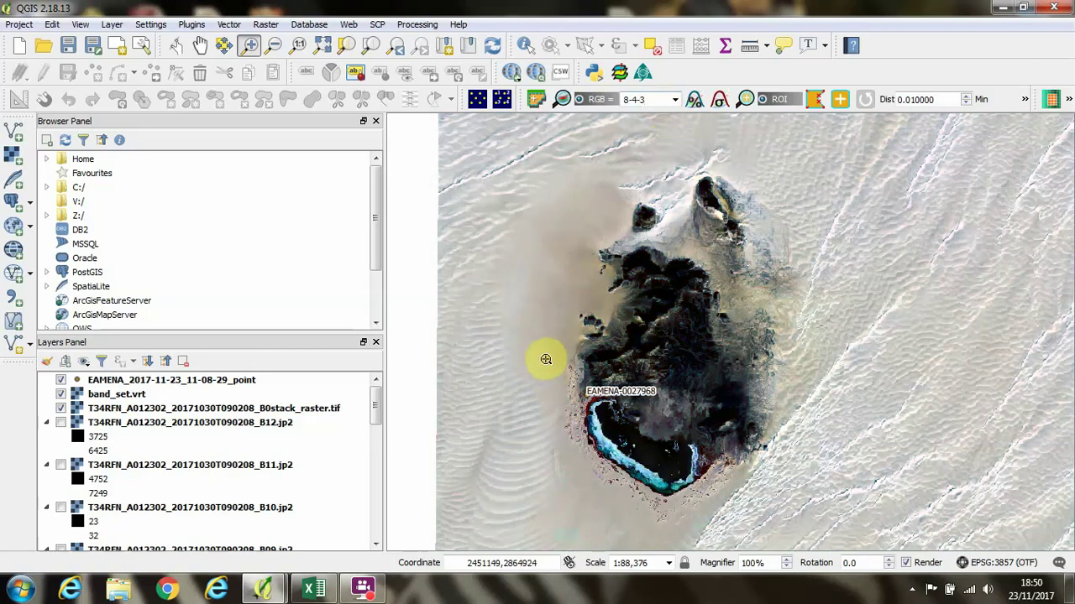
Zoom closer on the site's southern rim, toggle the EAMENA layer, and pan to show the northern hills.
drag(545, 353, 767, 510)
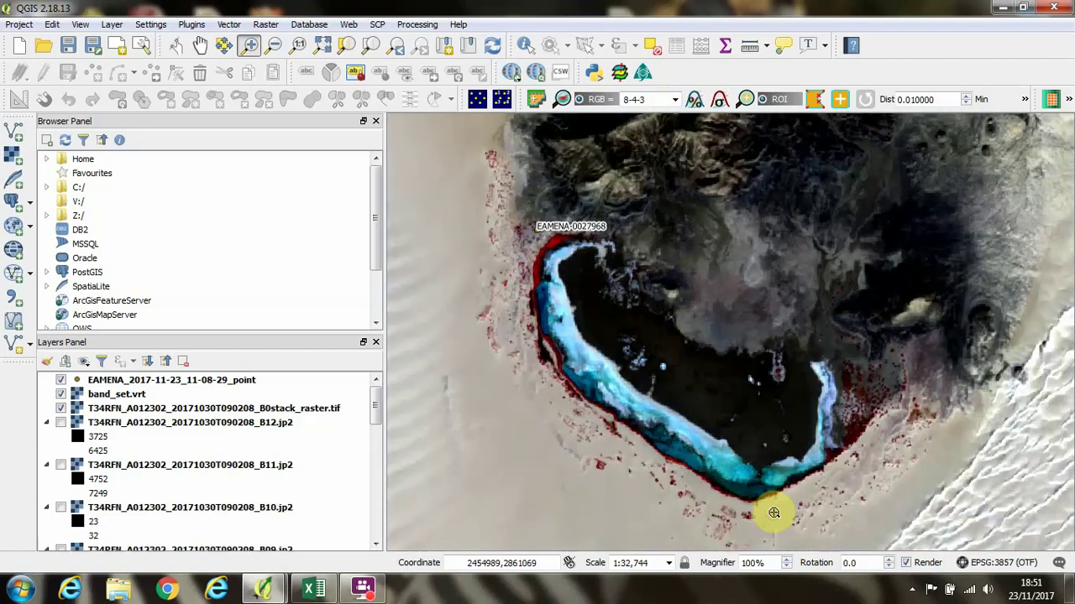
click(59, 380)
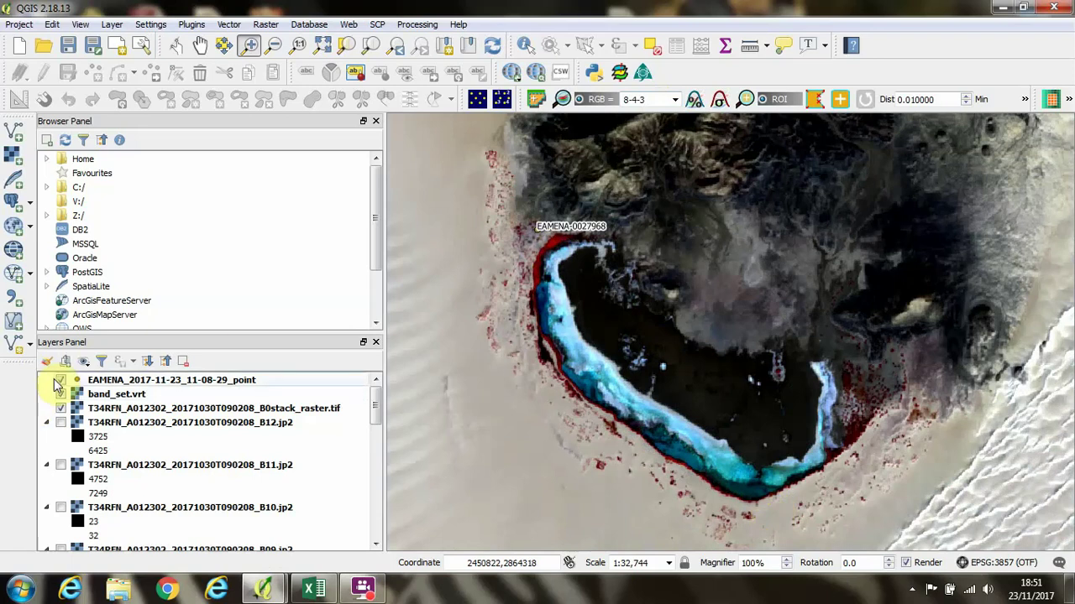
click(61, 382)
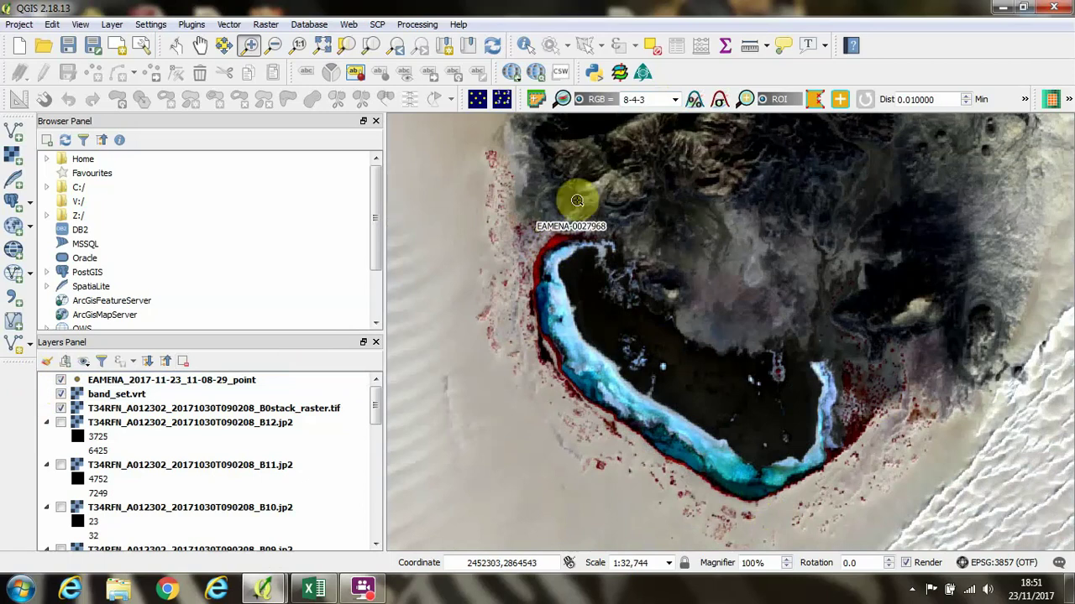
drag(708, 216, 711, 279)
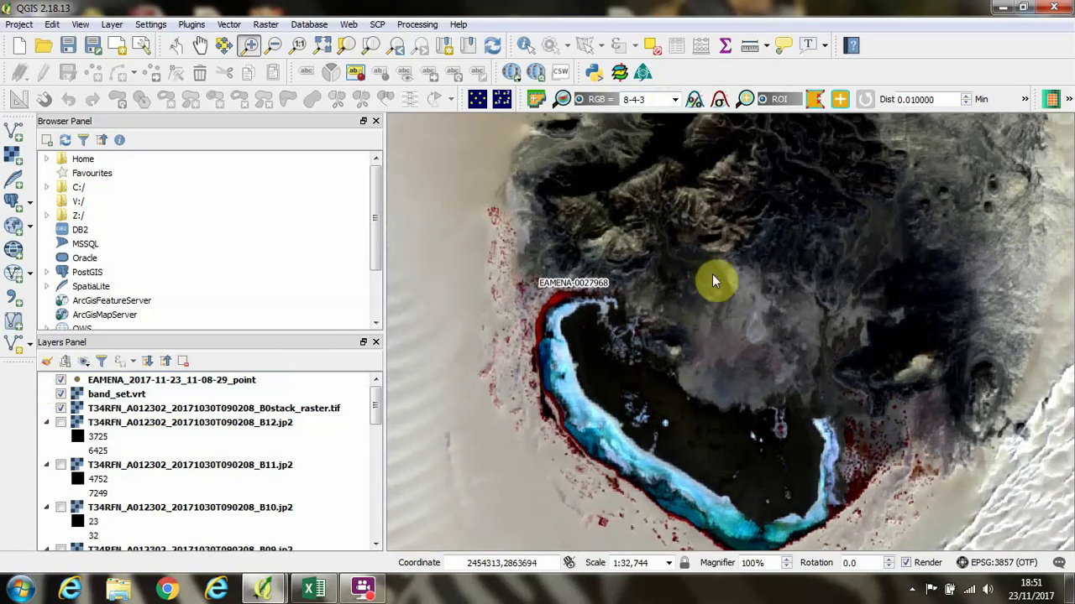